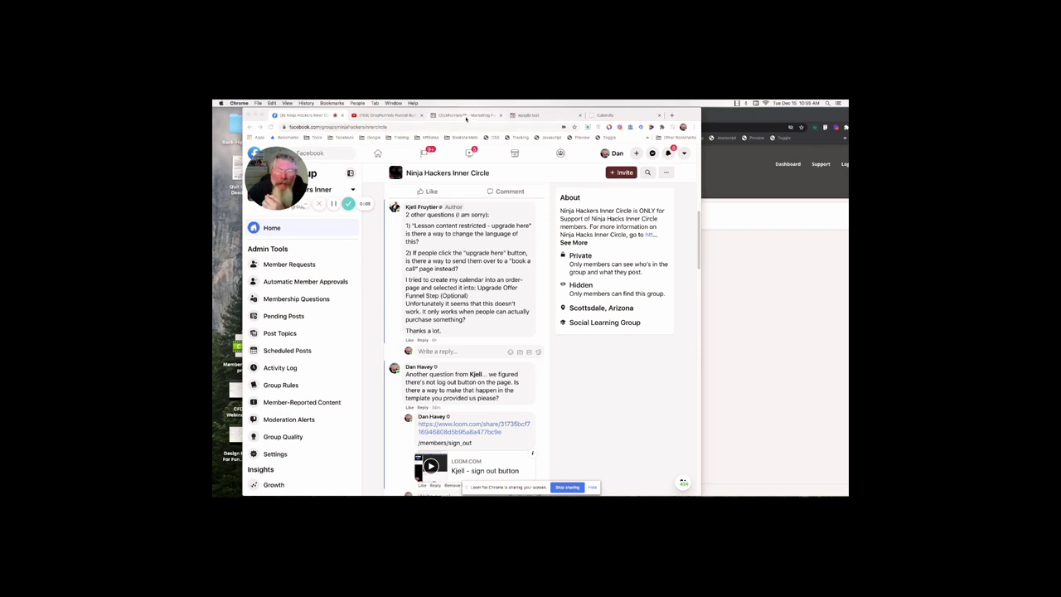
- Switch from the Facebook group post to the ClickFunnels funnel's Order step overview
click(465, 116)
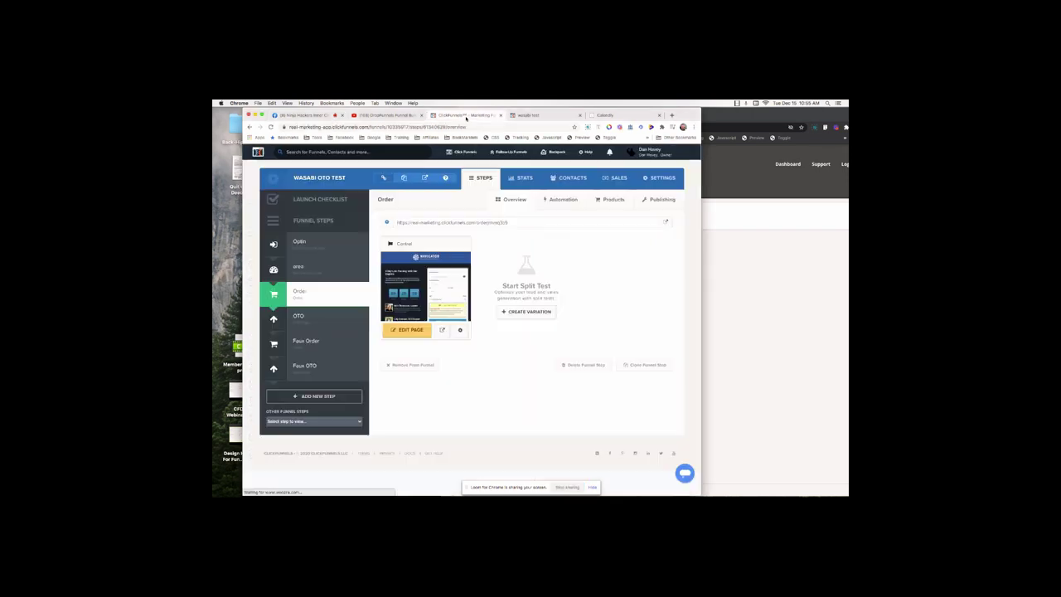
- Follow the Faux Order Form Test upgrade link to the faux order page's Calendly 60 Minute Meeting calendar
click(619, 116)
click(742, 244)
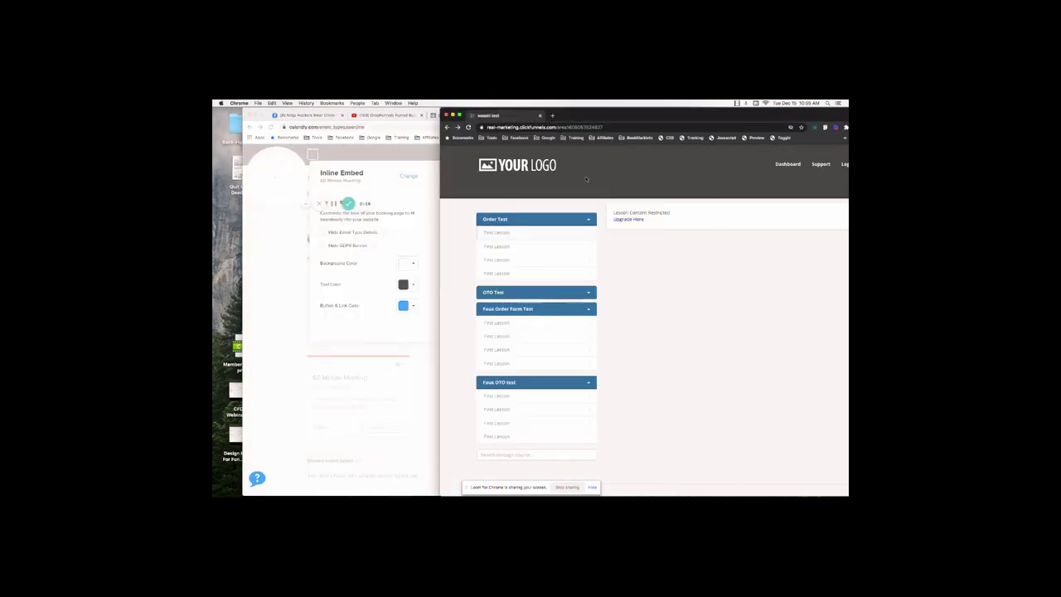
mouse_move(532, 348)
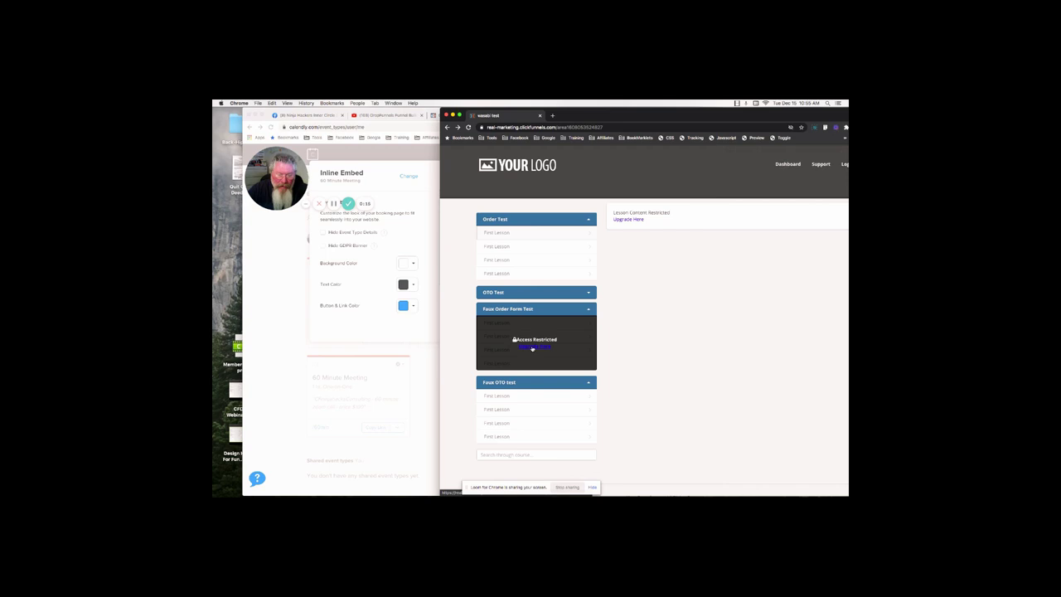
super+click(532, 348)
click(593, 117)
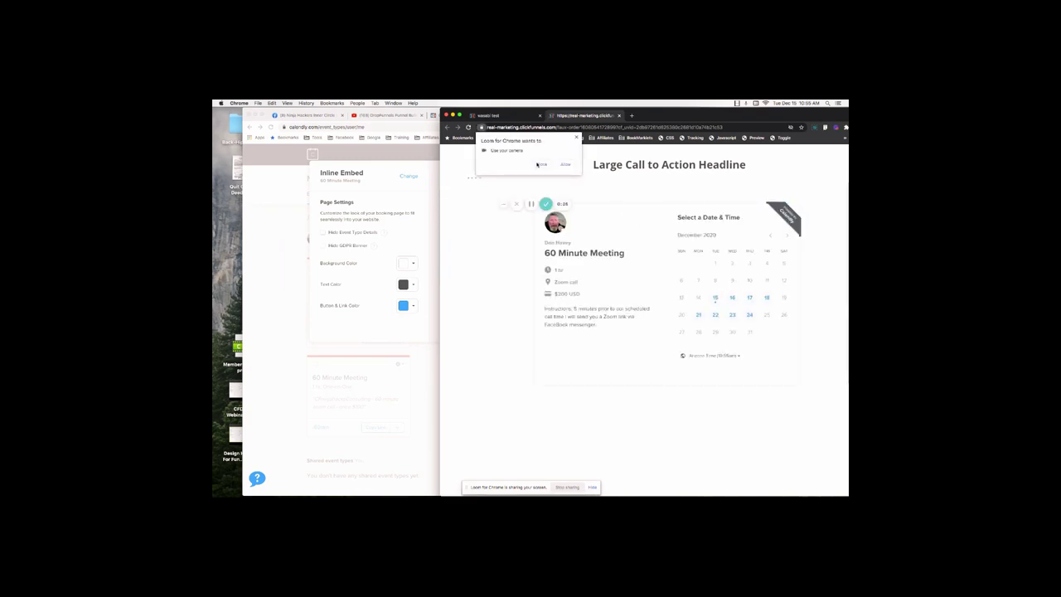
click(561, 165)
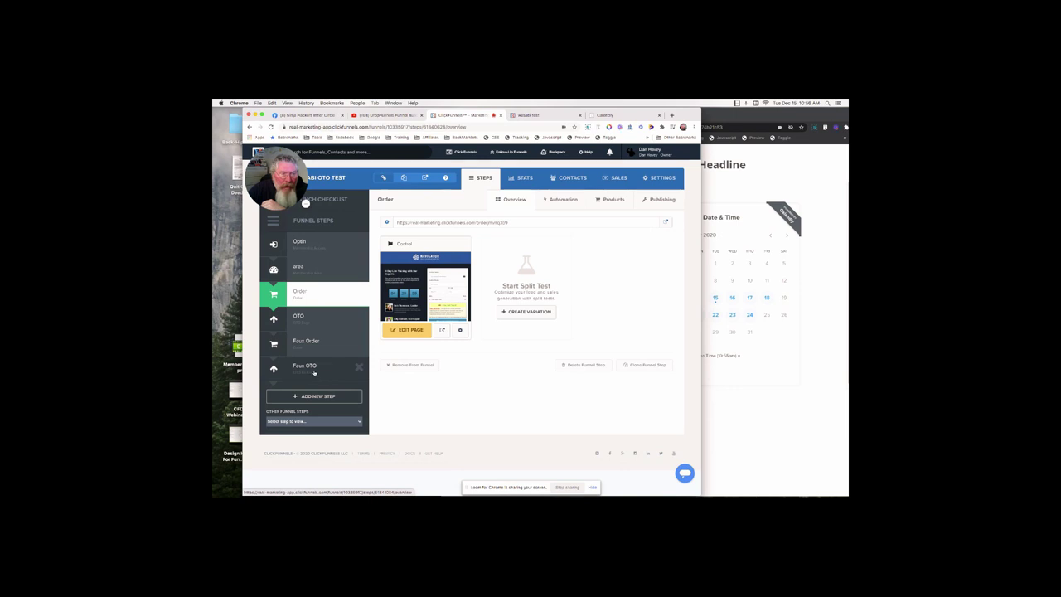
- Confirm the Faux Order step has no products, then move to the Faux OTO step
click(304, 345)
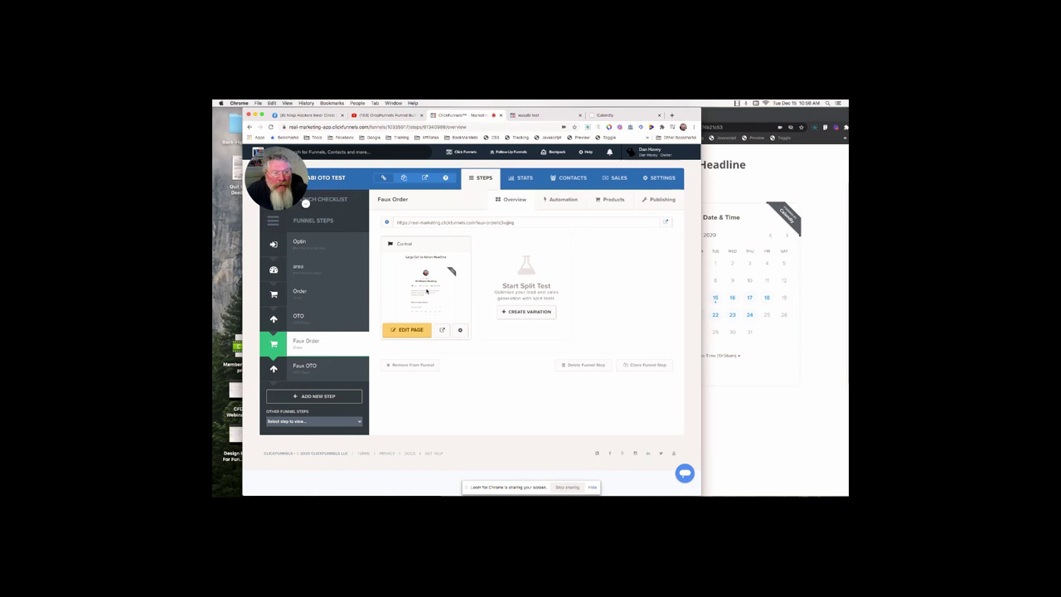
click(613, 200)
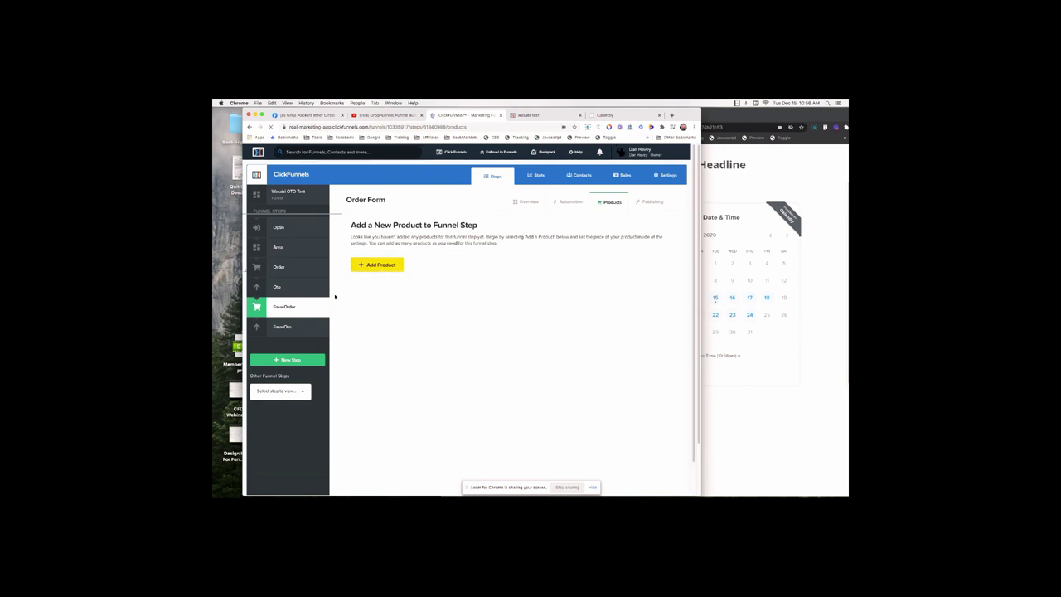
click(278, 308)
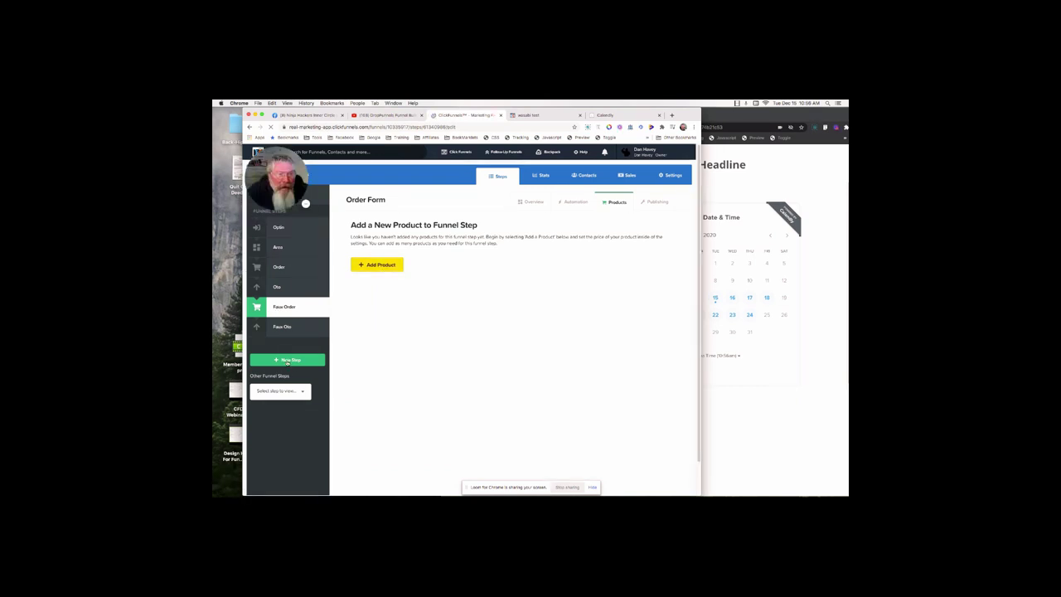
click(294, 402)
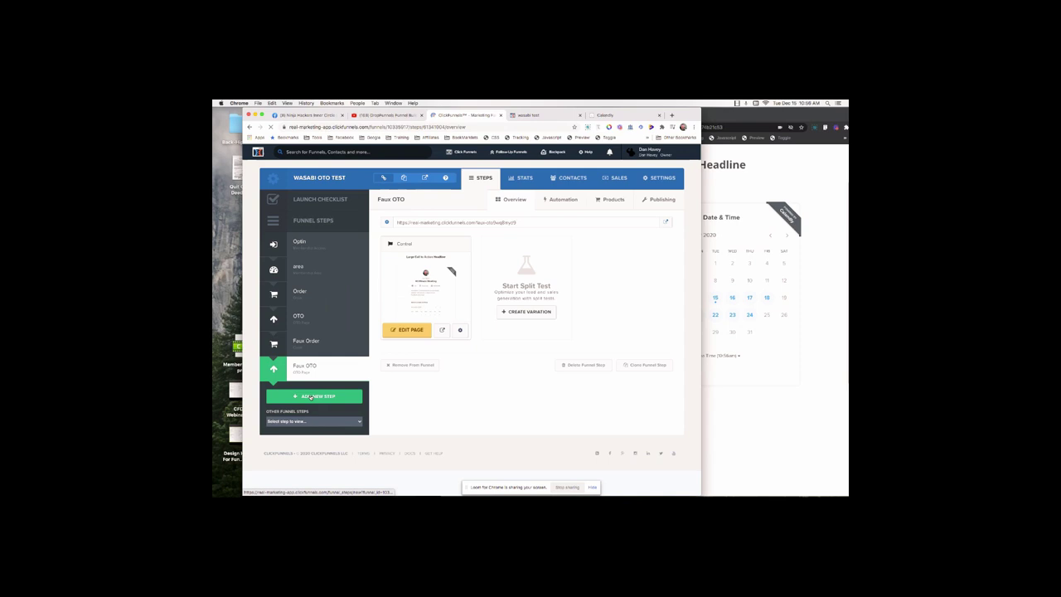
- Create a new funnel step named 'test'
click(311, 397)
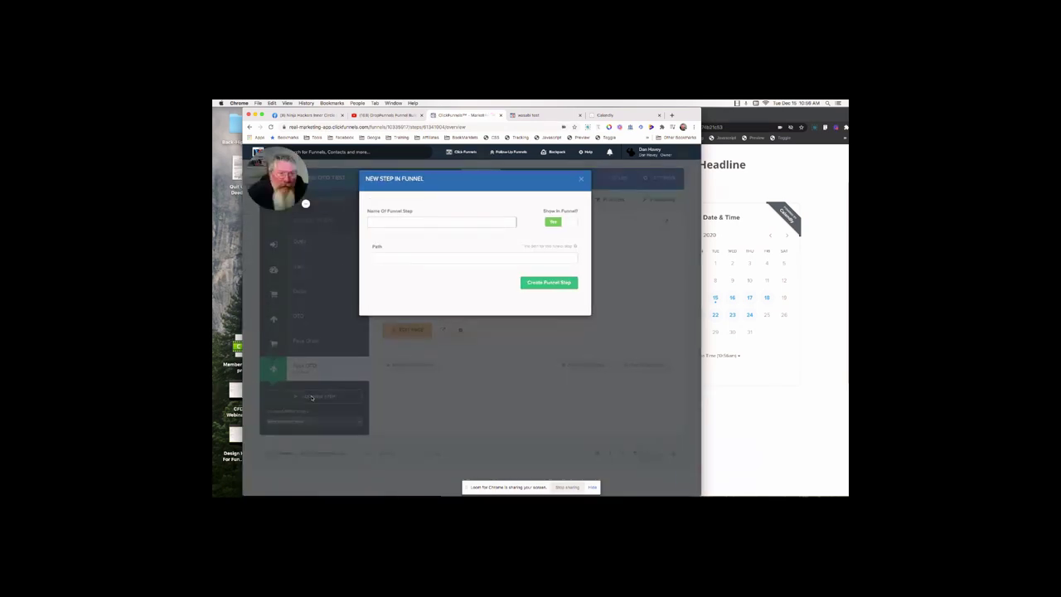
click(410, 221)
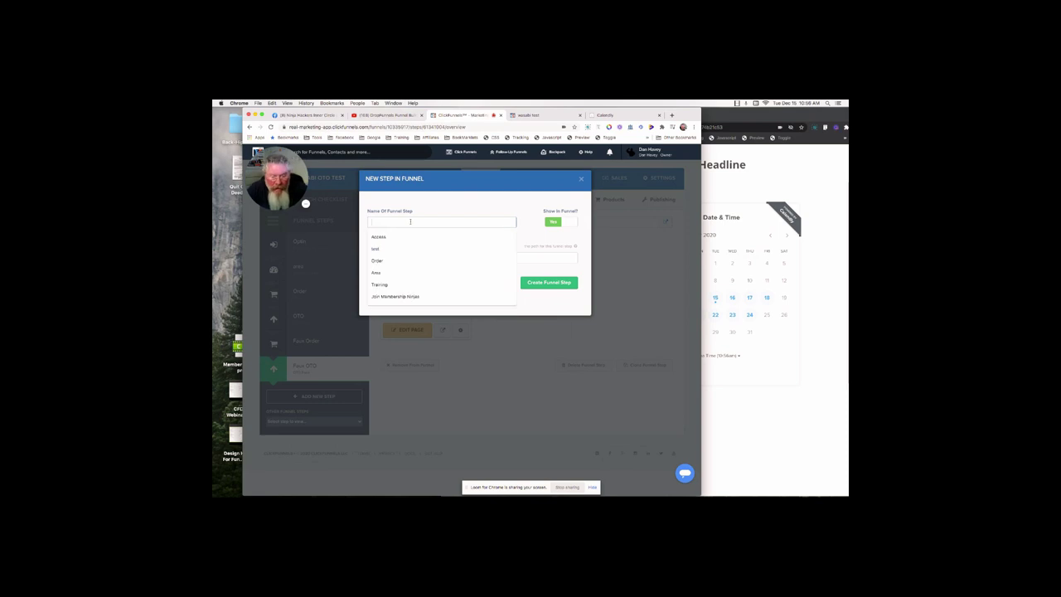
text(test)
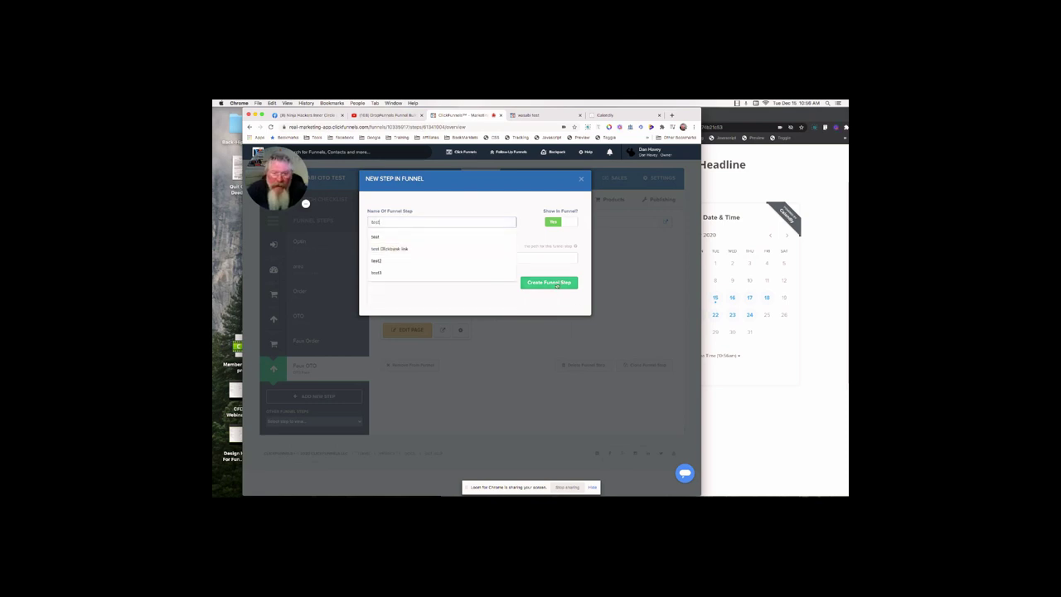
click(559, 283)
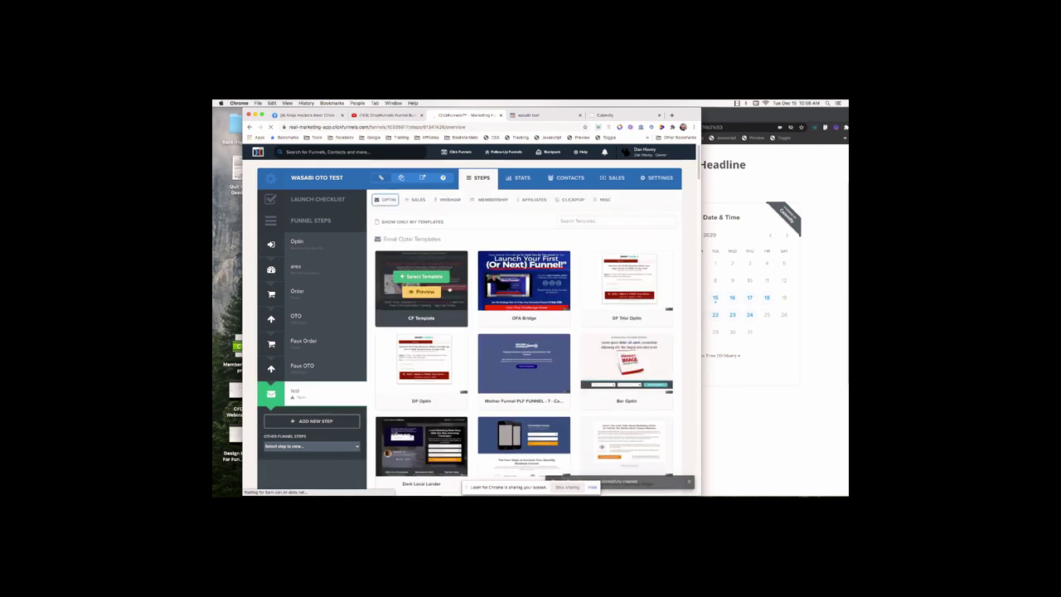
- Build the test step as an Order Form page from Template - Blank Order Form
click(417, 200)
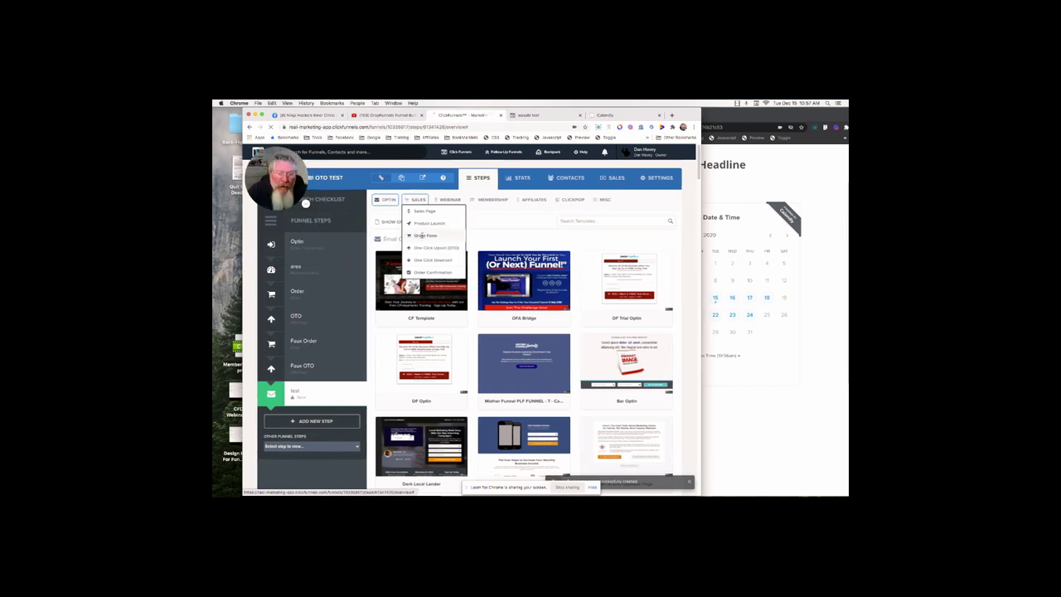
click(423, 236)
mouse_move(525, 286)
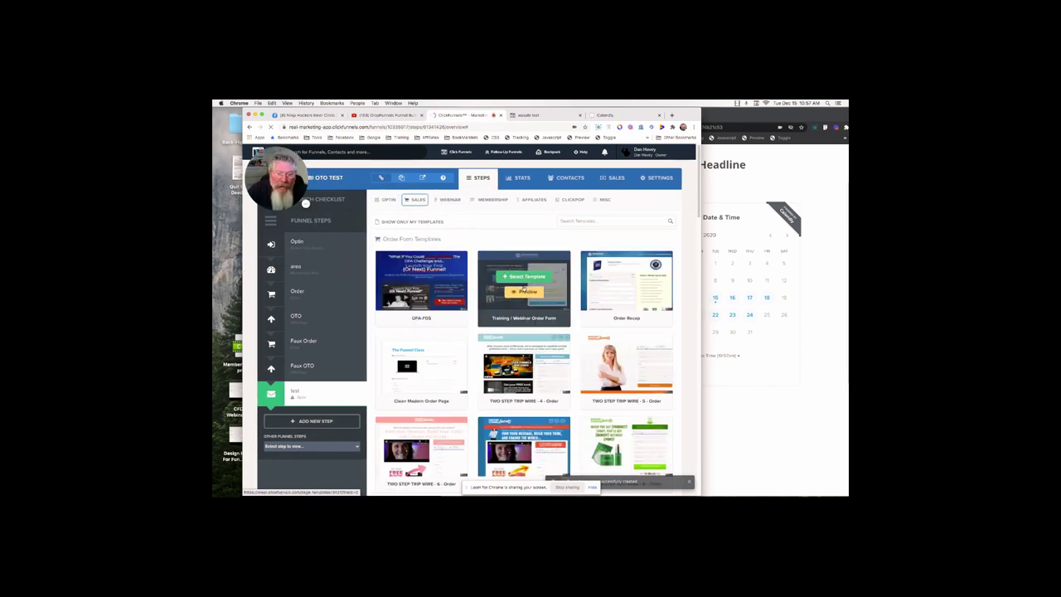
scroll(525, 285, down, 10)
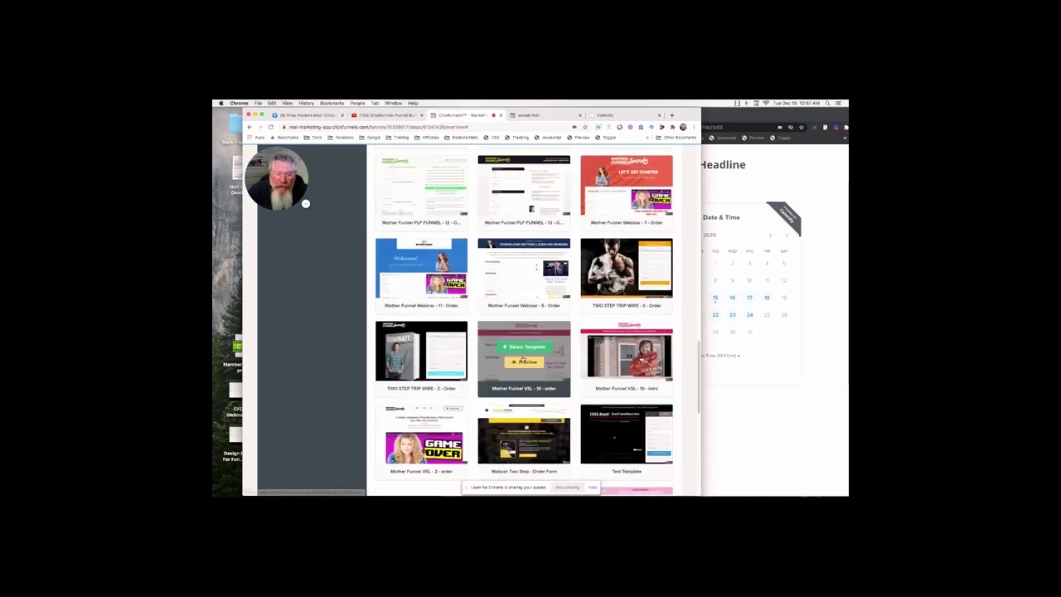
scroll(522, 358, down, 4)
scroll(522, 358, down, 2)
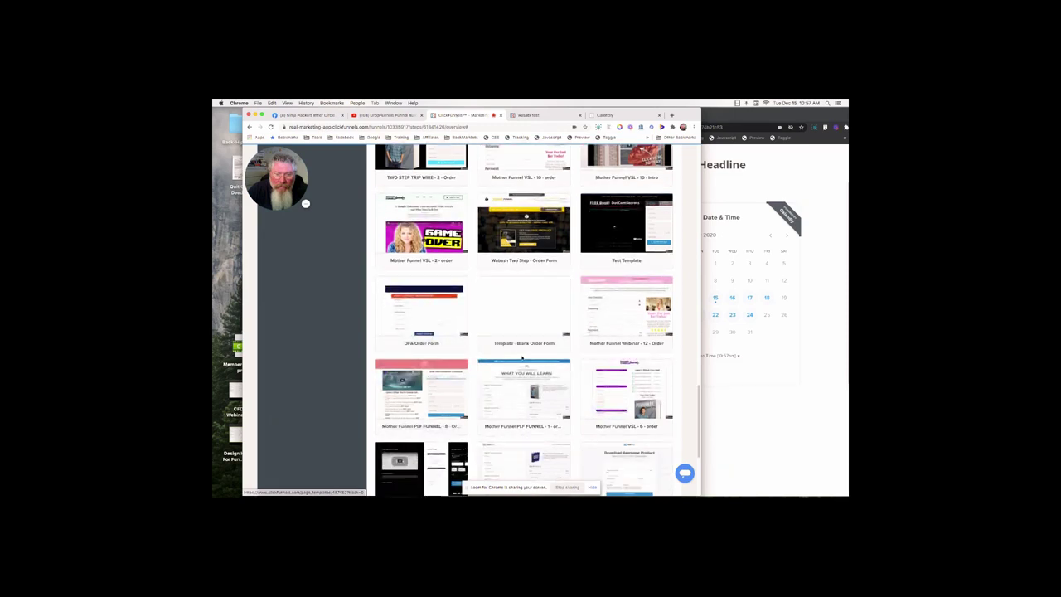
click(521, 303)
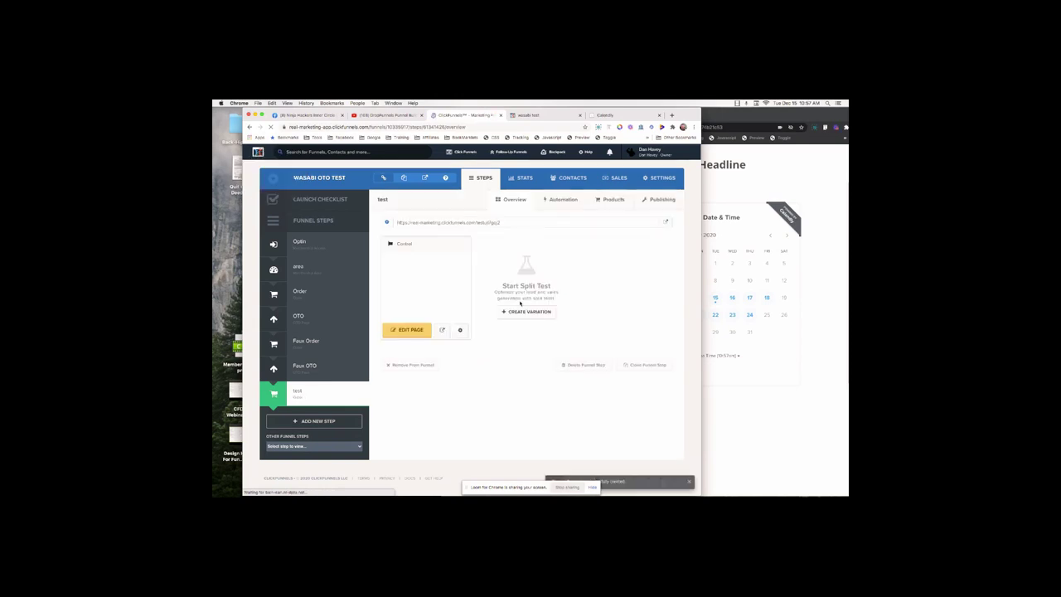
- Add a new section with a one-column row to the blank test page
click(414, 330)
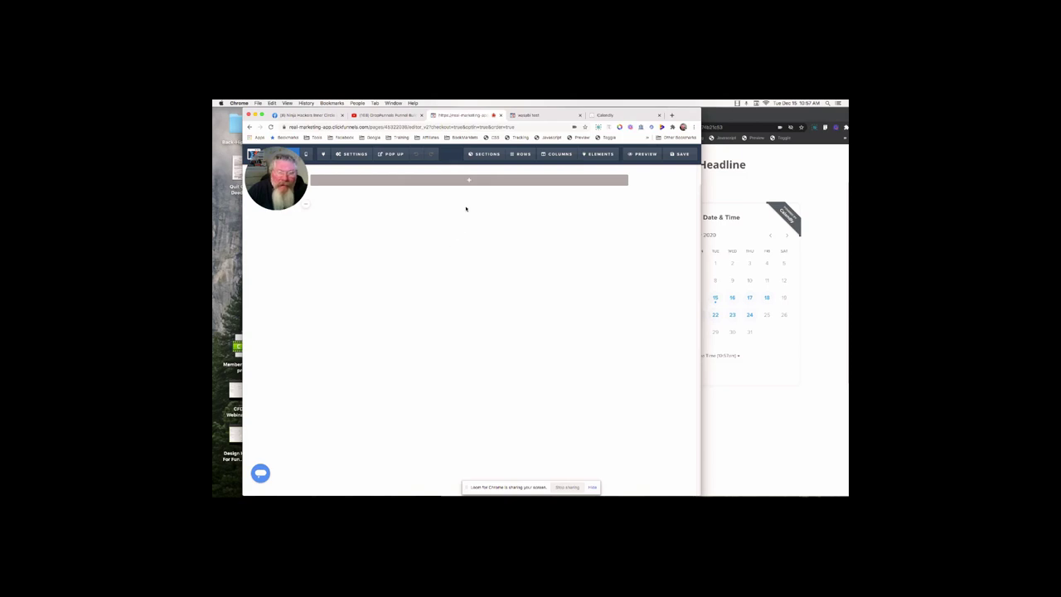
mouse_move(469, 183)
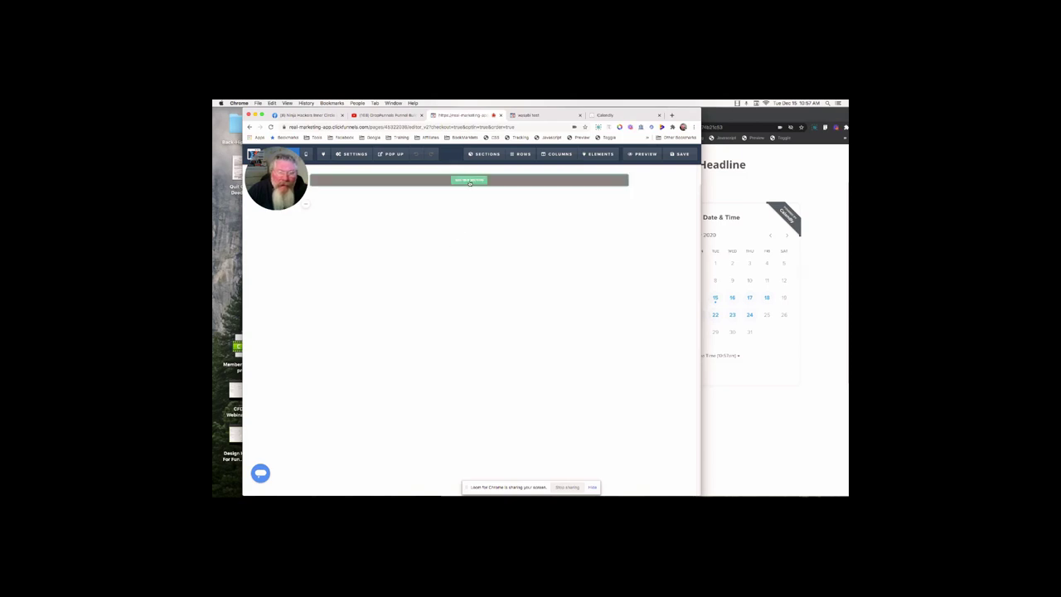
click(469, 180)
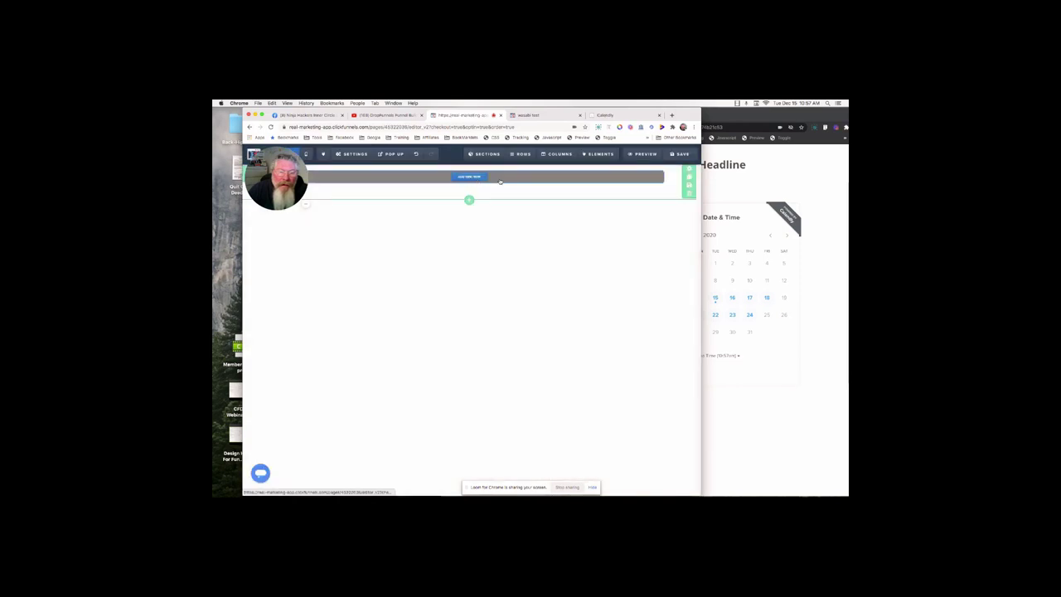
click(469, 176)
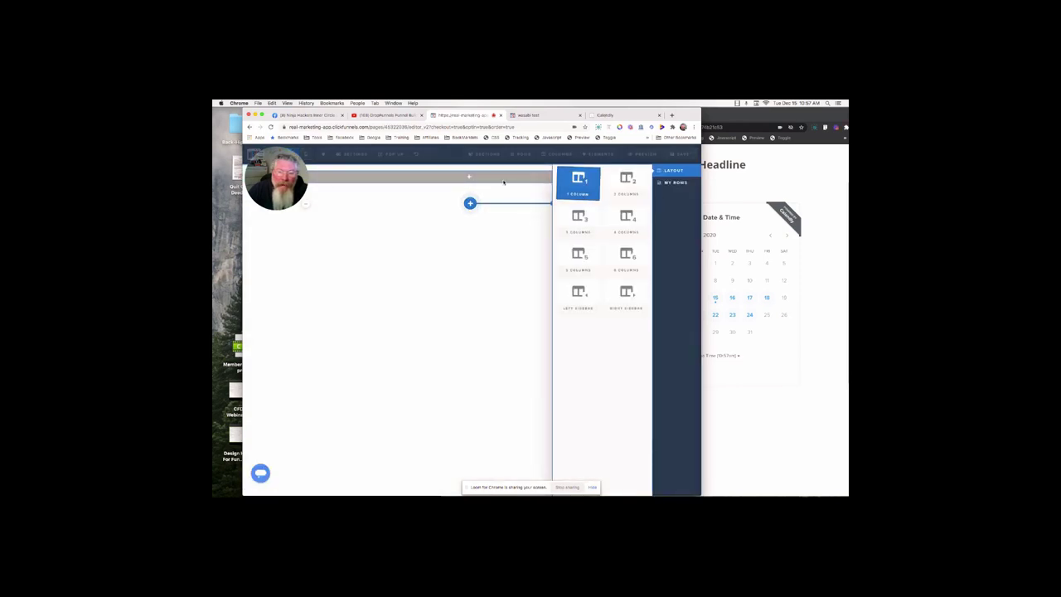
click(575, 177)
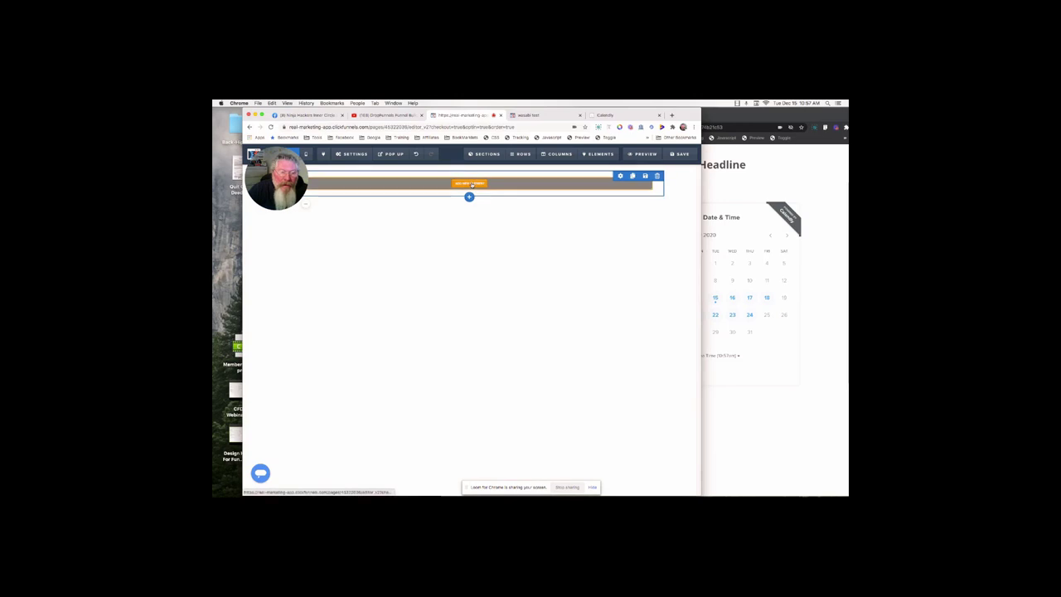
- Insert a Custom JavaScript/HTML element into the row and bring up Calendly's Inline Embed code
click(470, 183)
scroll(621, 282, down, 5)
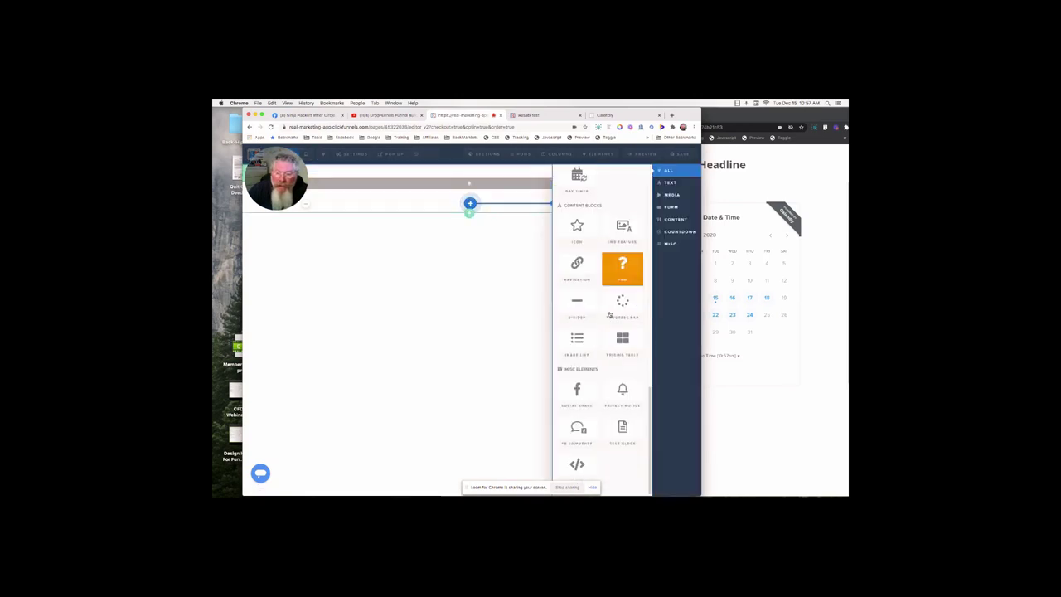
click(580, 465)
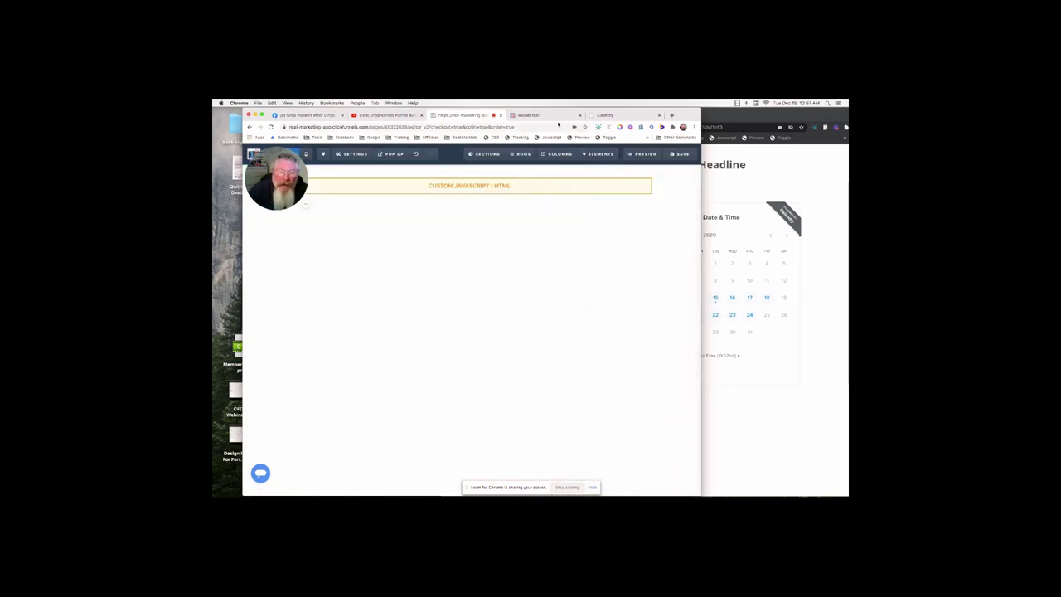
click(604, 116)
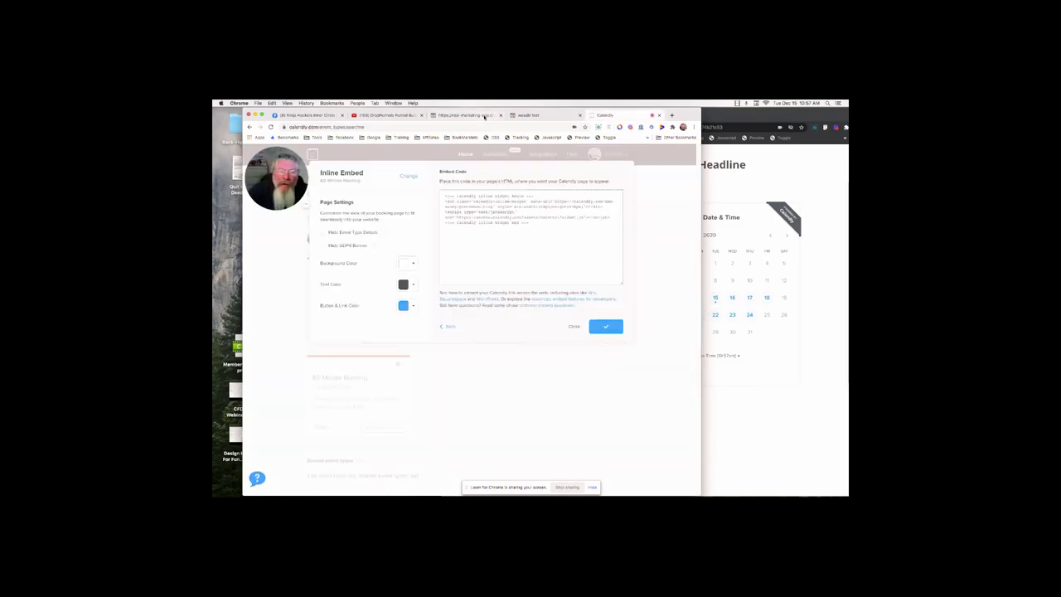
- Paste the Calendly inline-widget code into the custom HTML element and return to the test step
click(472, 115)
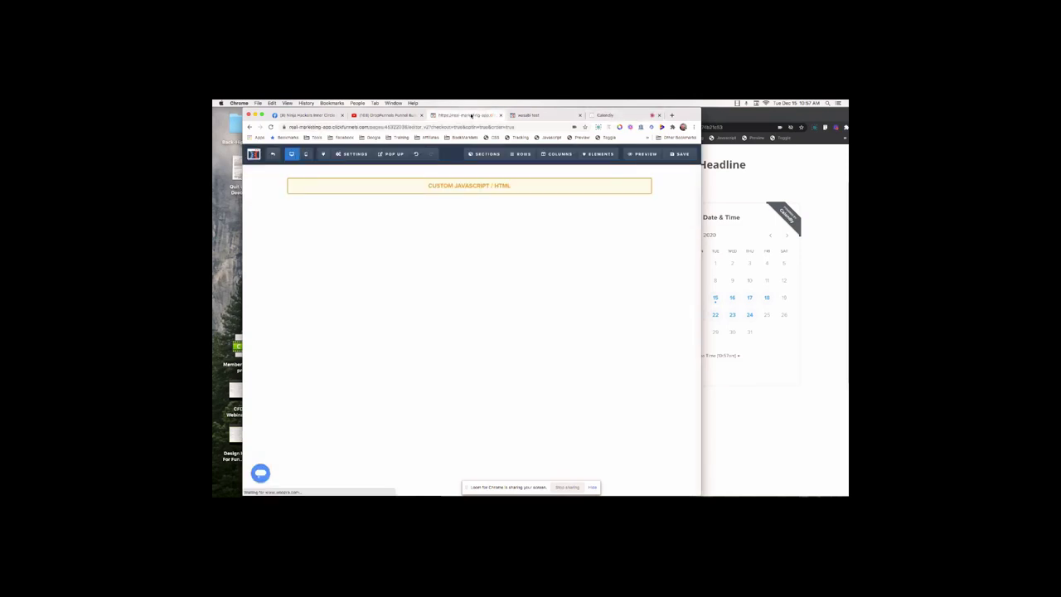
click(453, 188)
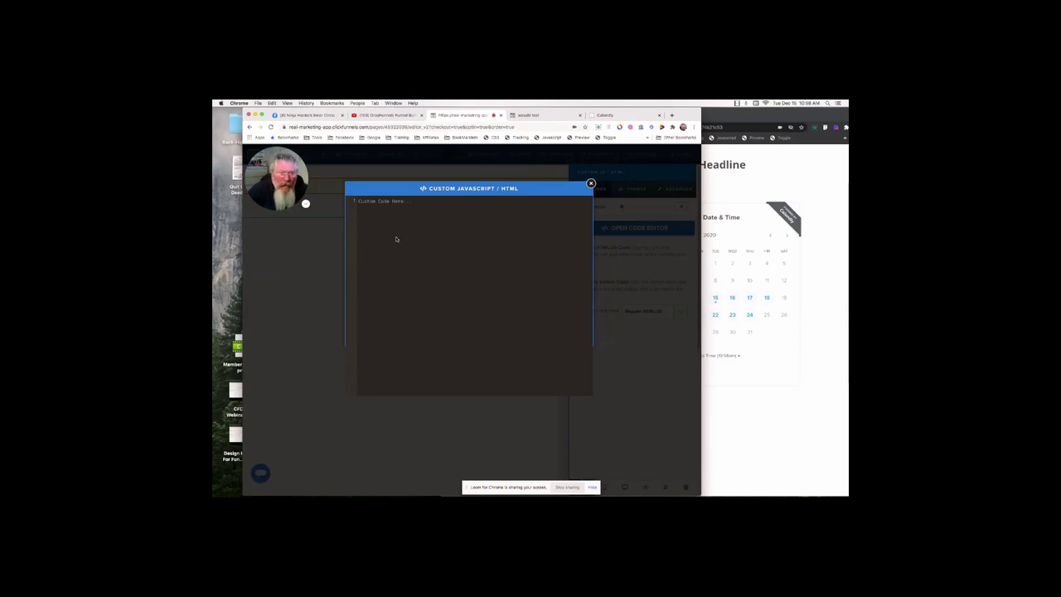
text(<!-- Calendly inline widget begin --> <div class="calendly-inline-widget" data-url="https://calendly.com/dan-haney/pro-consulting" style="min-width:320px;height:630px;"></div> <script type="text/javascript" src="https://assets.calendly.com/assets/external/widget.js"></script> <!-- Calendly inline widget end -->)
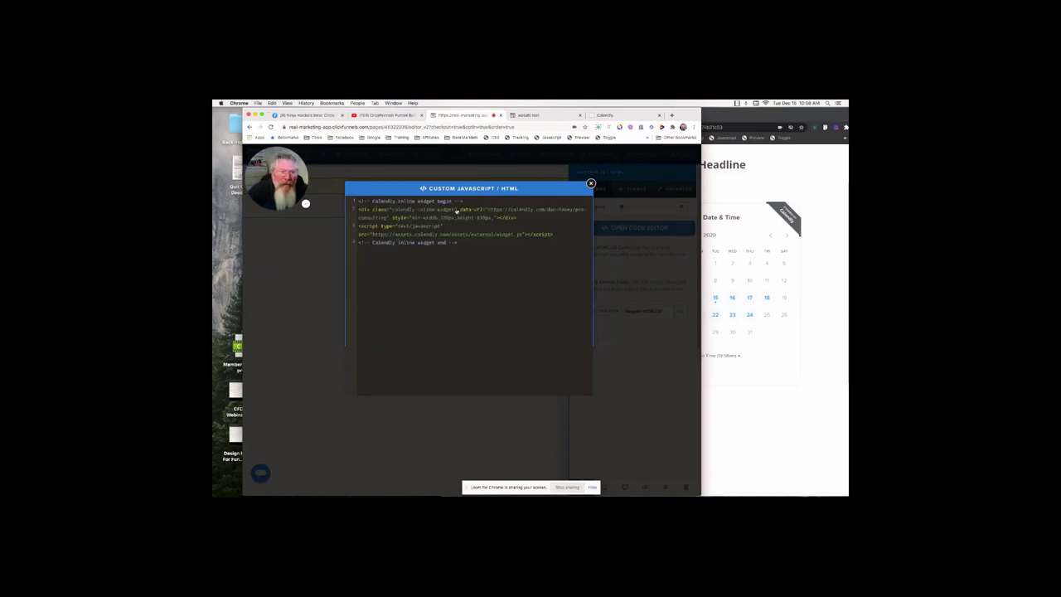
click(590, 183)
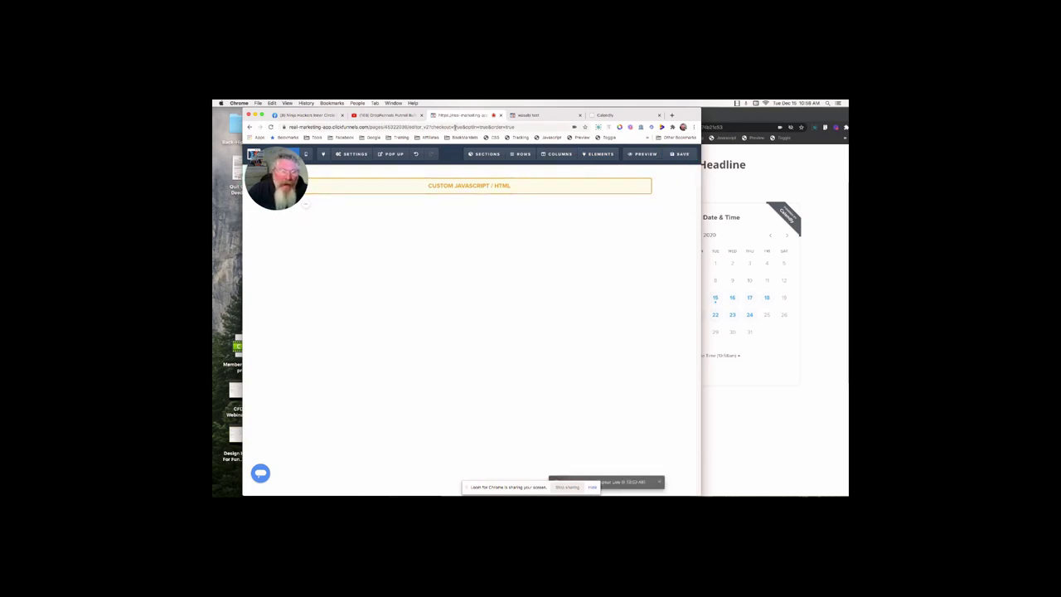
drag(283, 153, 283, 172)
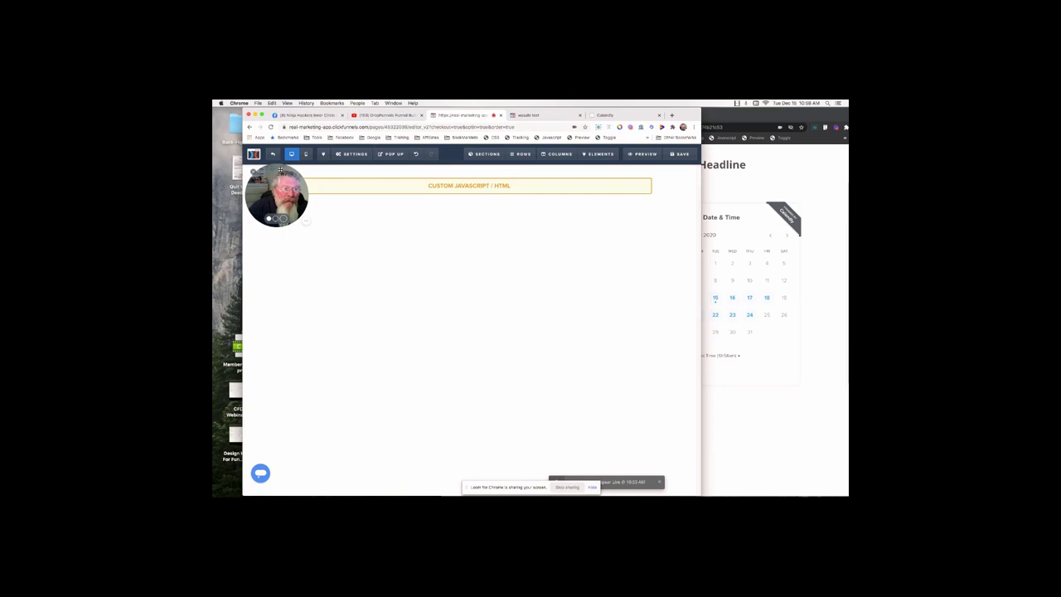
click(273, 153)
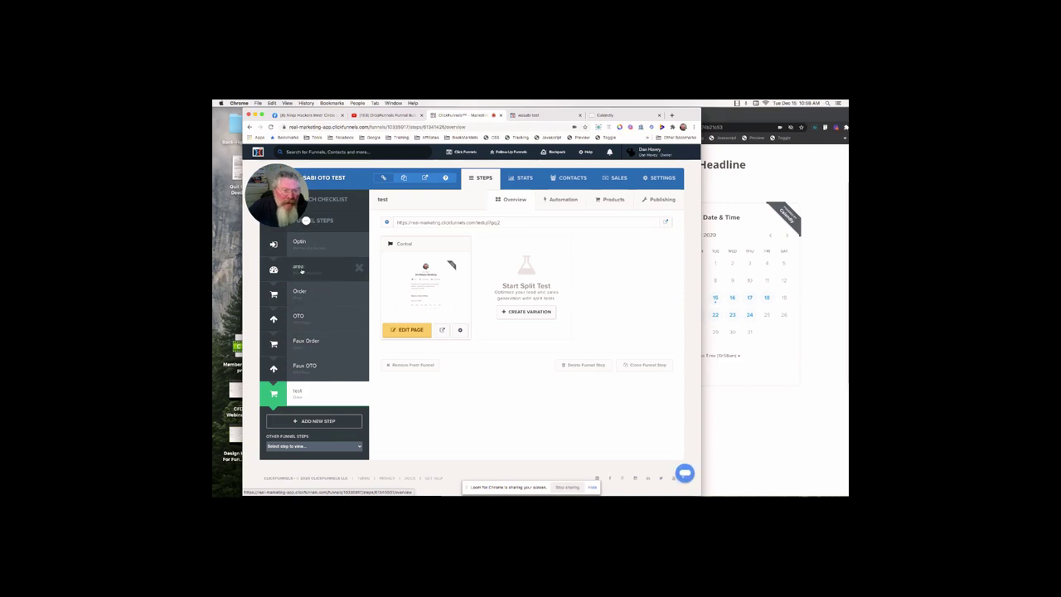
- Open the 'area' membership step and scroll to the Faux Order Form Test and Faux OTO Test sections
click(301, 271)
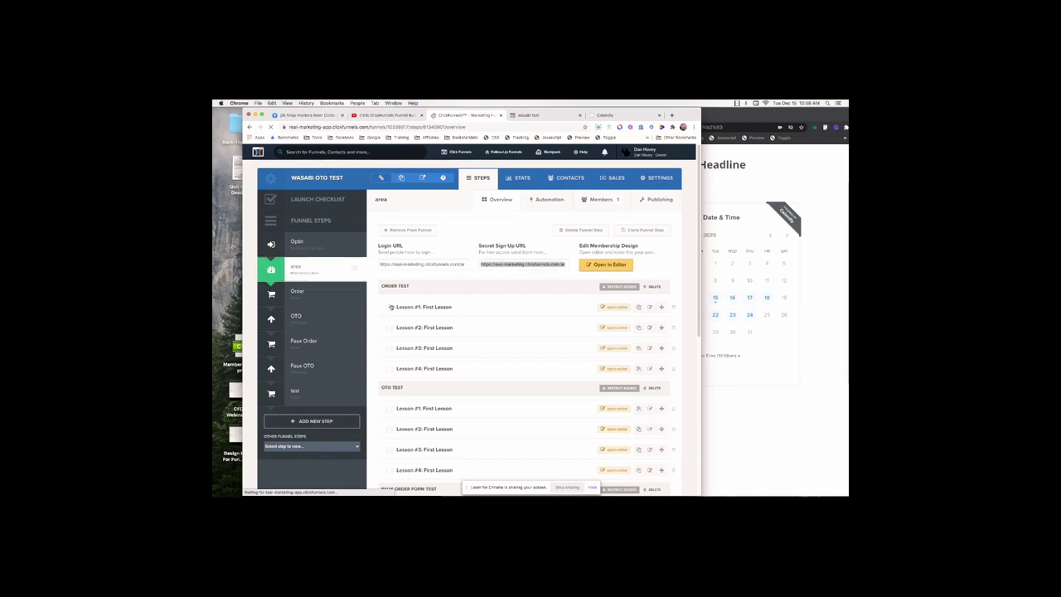
scroll(497, 362, down, 5)
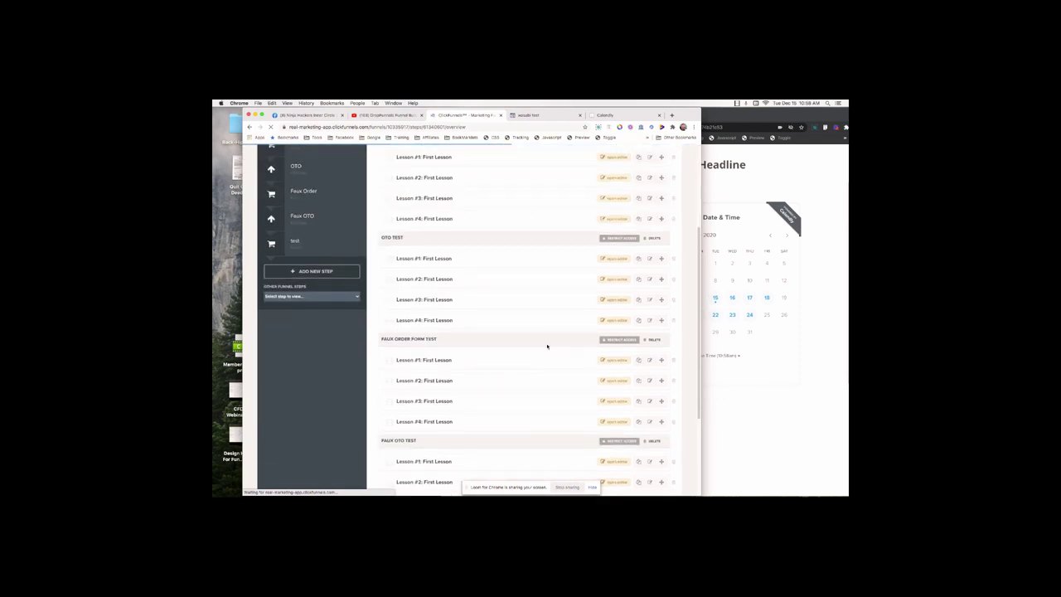
- Open Faux Order Form Test's access restrictions and browse the Upgrade Offer Funnel Step options
click(615, 341)
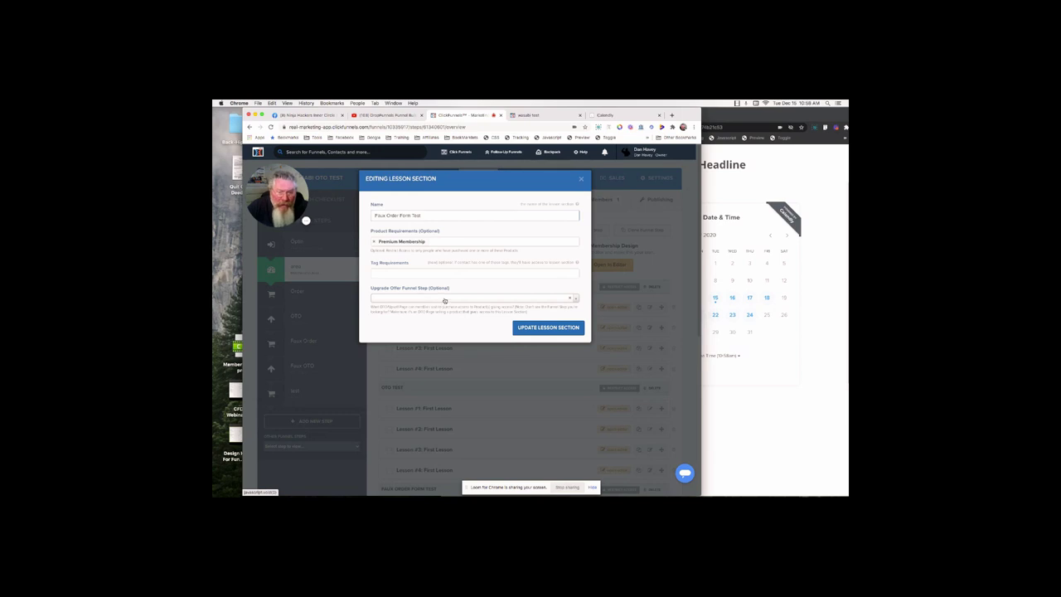
click(445, 301)
scroll(497, 348, down, 3)
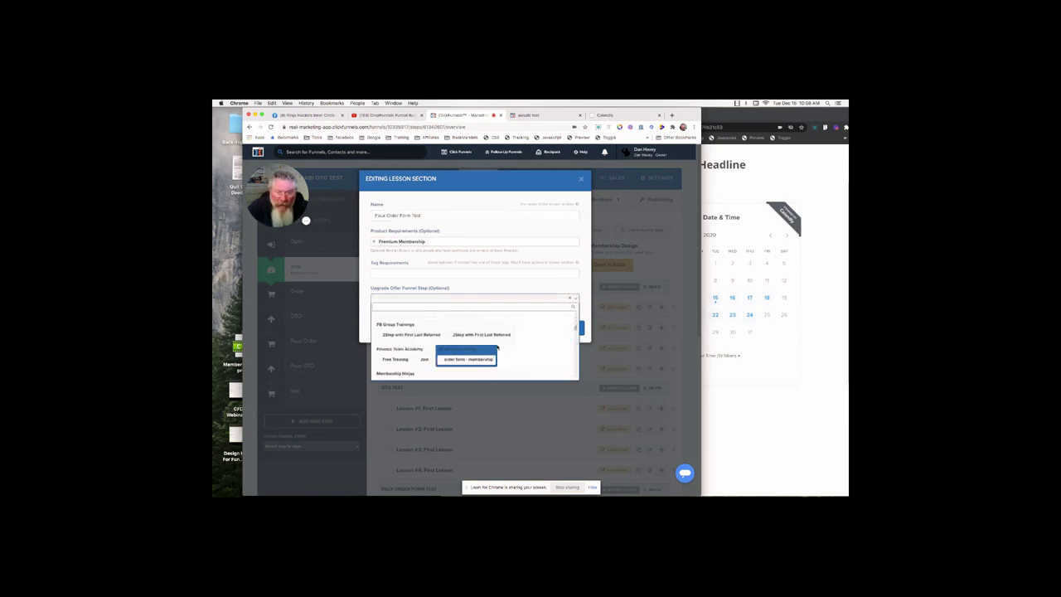
scroll(497, 348, down, 3)
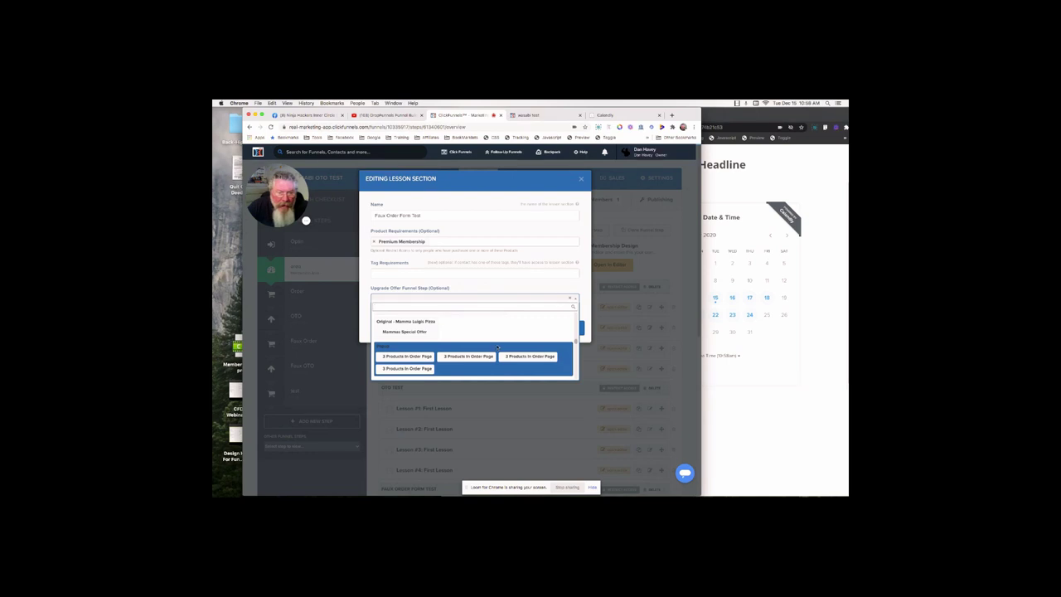
scroll(498, 348, down, 3)
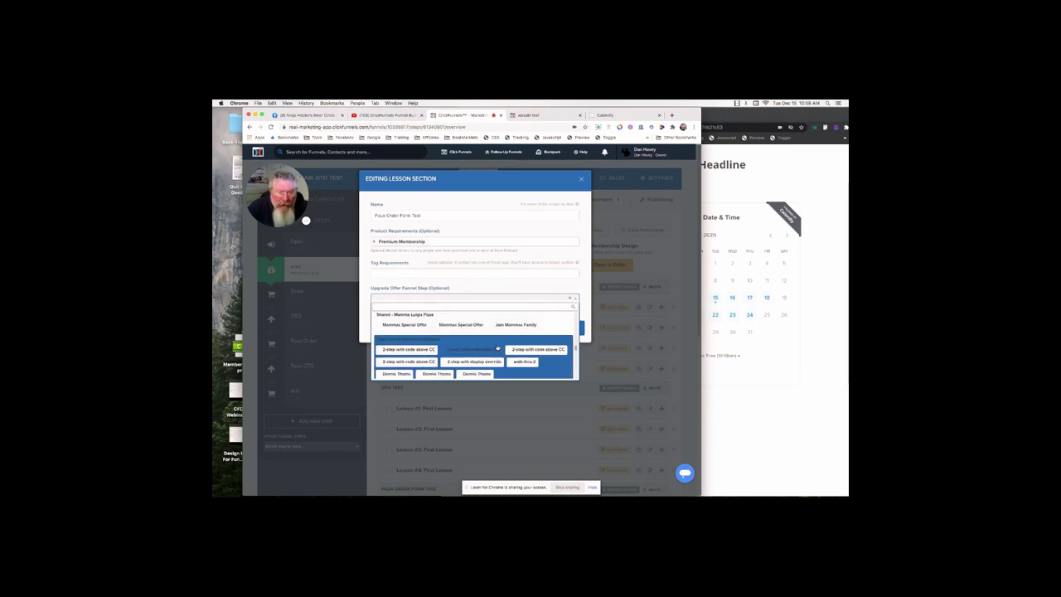
scroll(498, 348, down, 5)
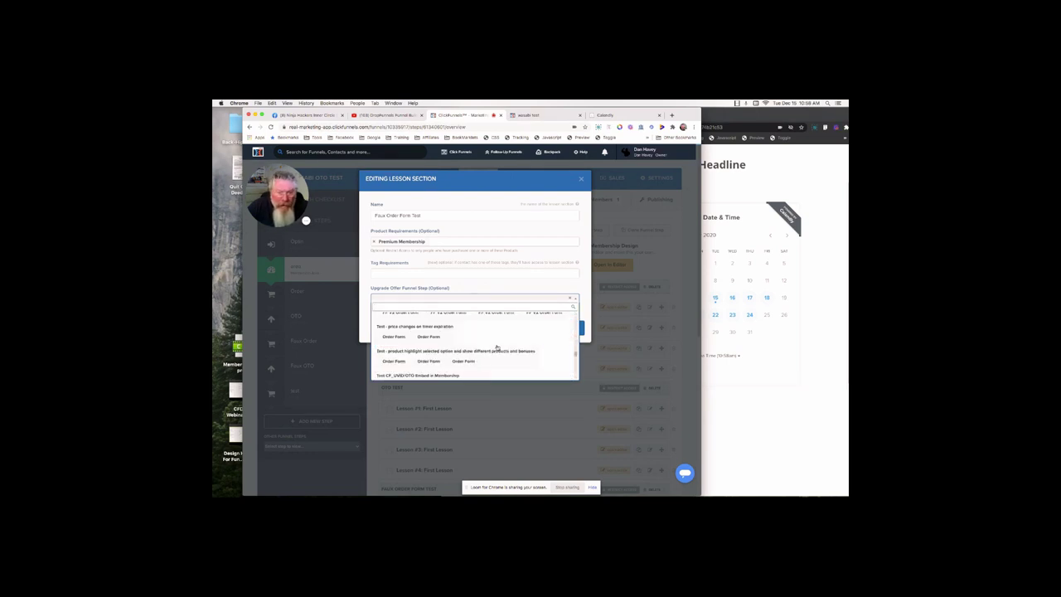
scroll(497, 346, down, 4)
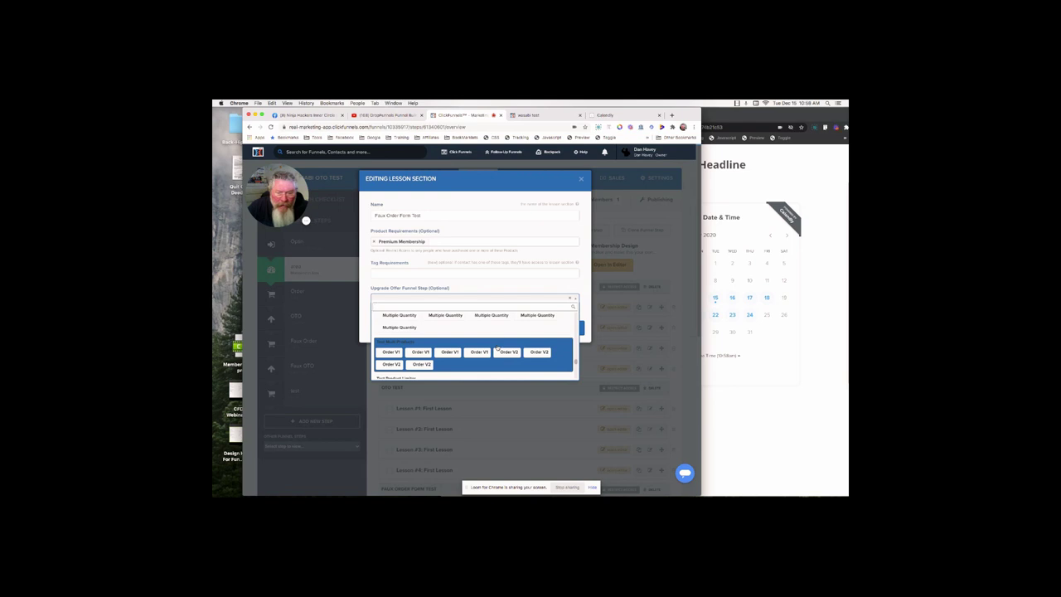
scroll(497, 348, down, 4)
scroll(497, 344, down, 3)
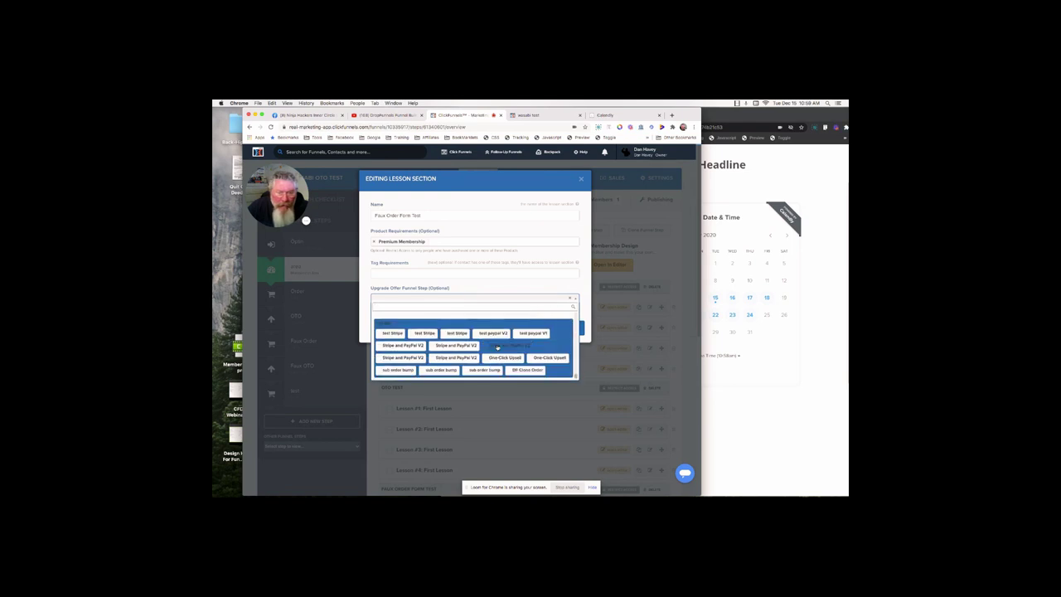
scroll(497, 346, up, 2)
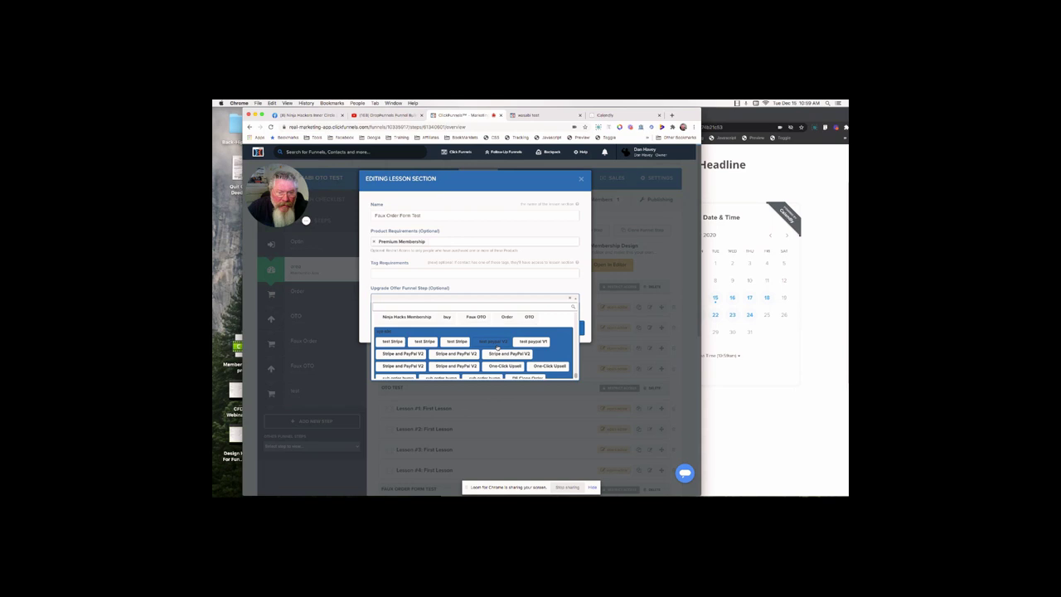
scroll(497, 347, up, 1)
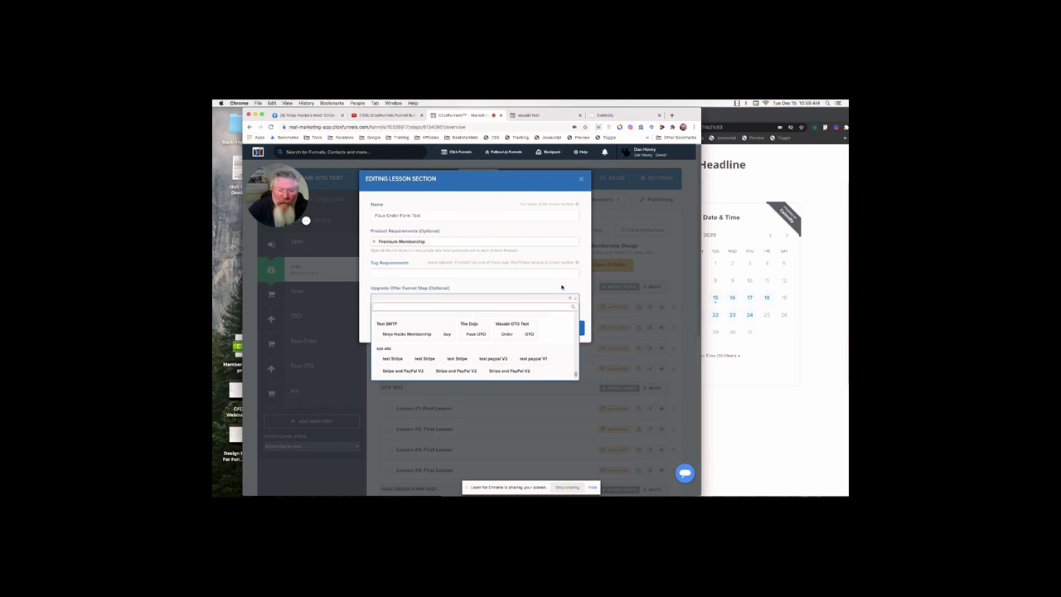
- View the Faux Order step's $1.00 Faux Order Wasabi Test No Order Form product
click(572, 305)
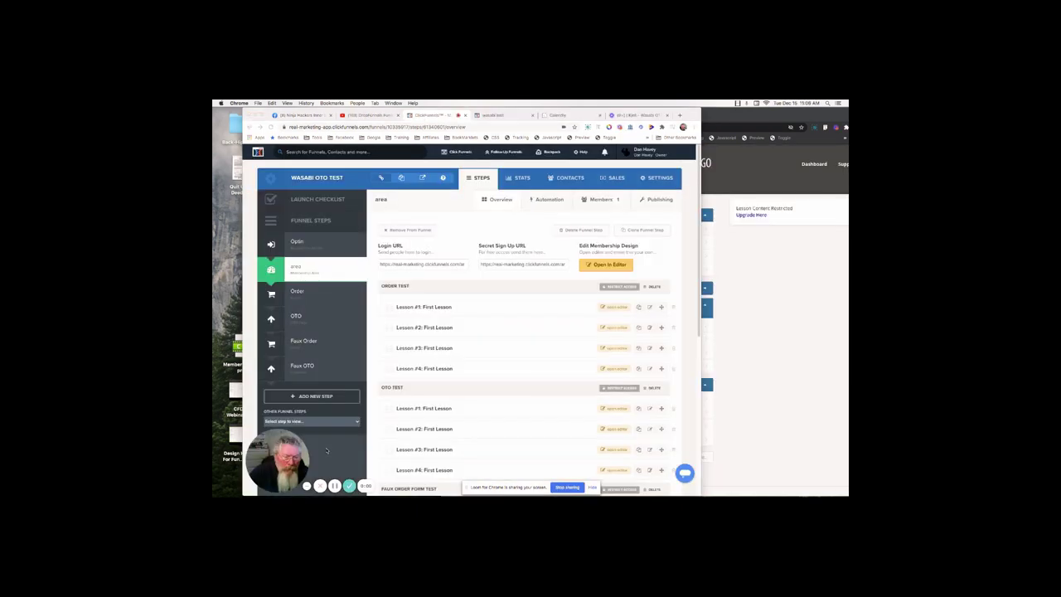
drag(285, 445, 273, 180)
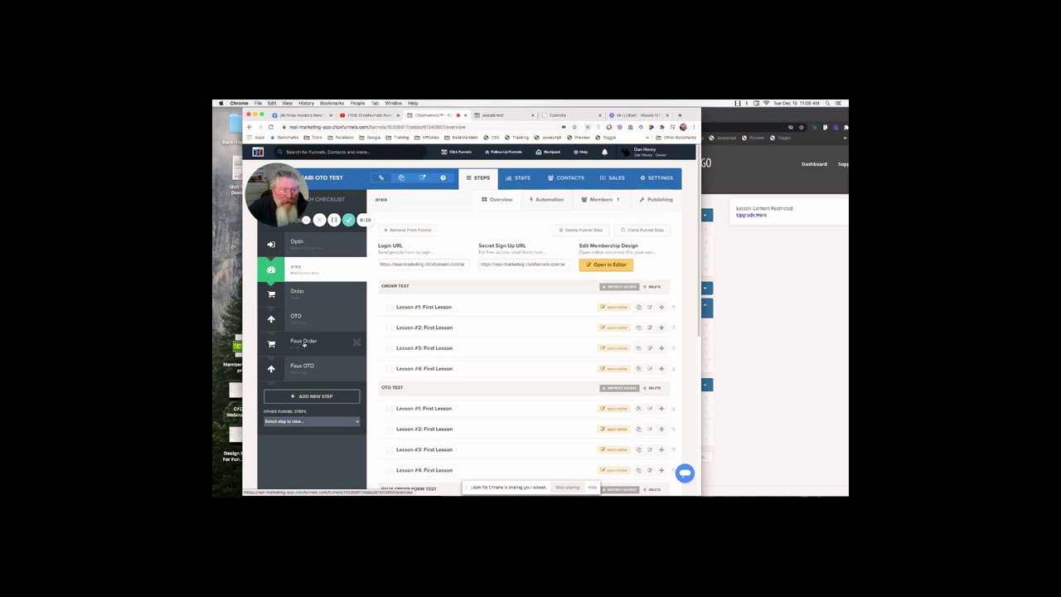
click(304, 345)
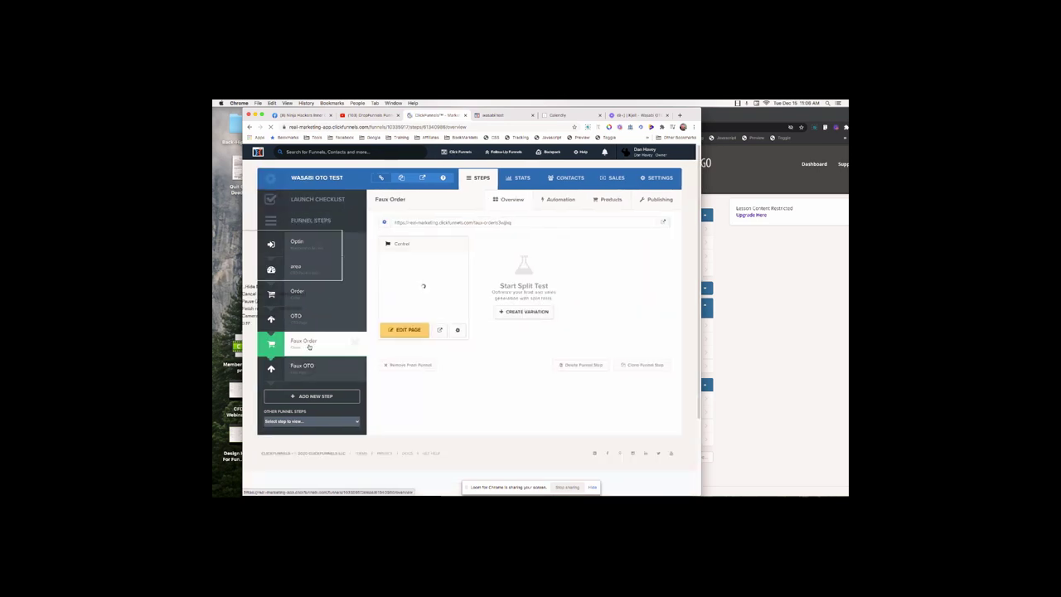
click(609, 200)
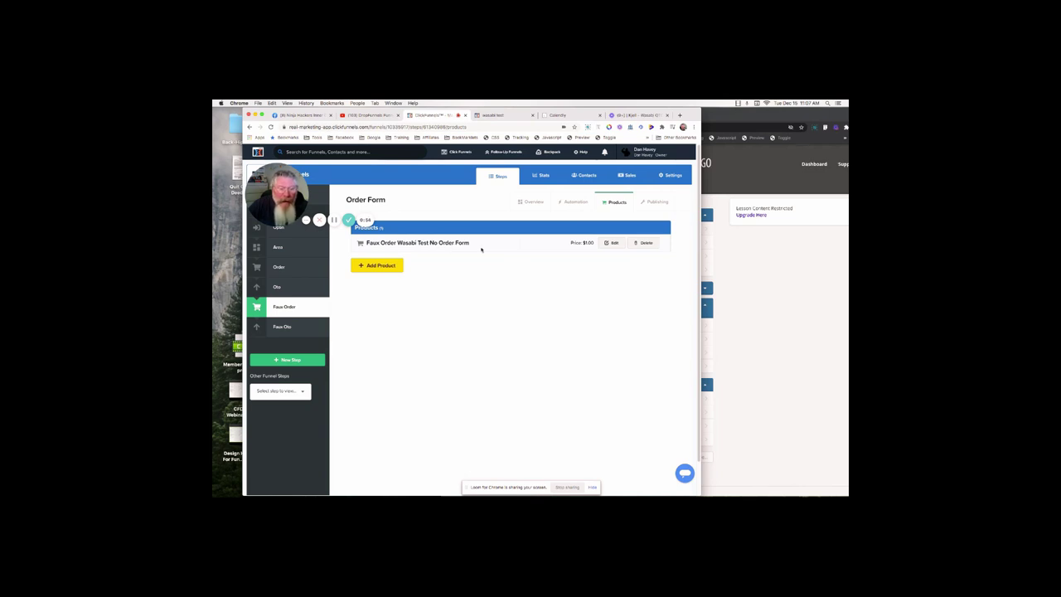
- Review the Faux Order product's settings and $1.00 USD price, then return to the area step
click(611, 243)
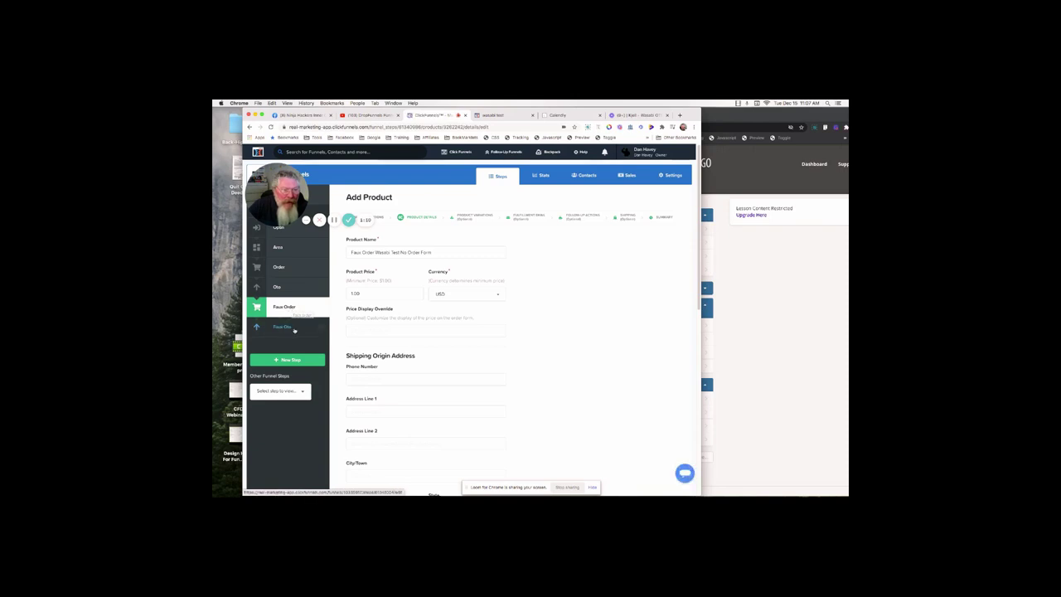
click(279, 249)
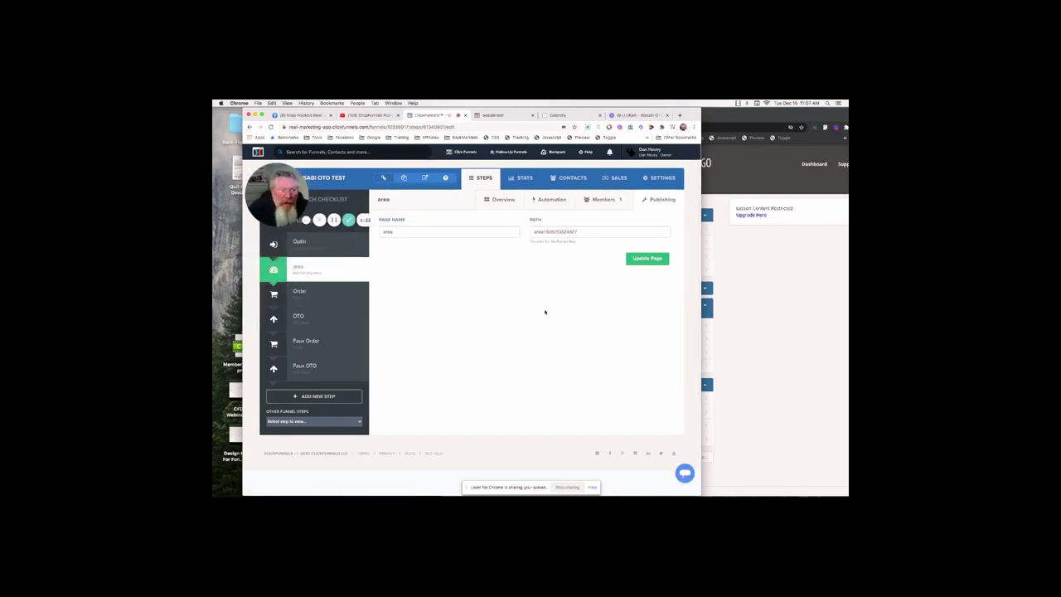
- In the area step's lesson overview, verify Faux Order Form Test's Restrict Access upgrade offer remains Faux Order
click(320, 273)
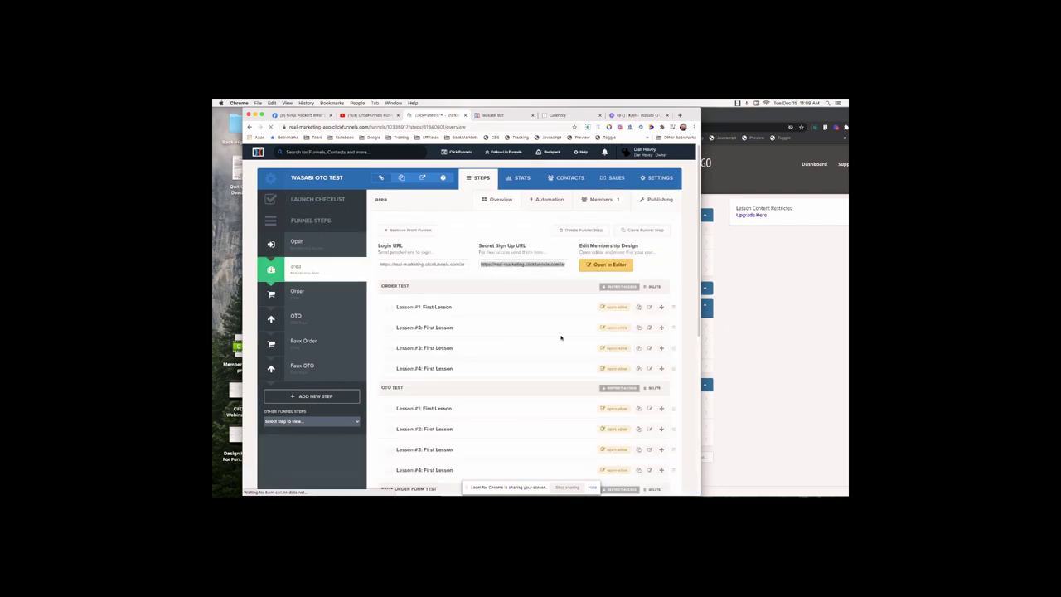
scroll(555, 337, down, 2)
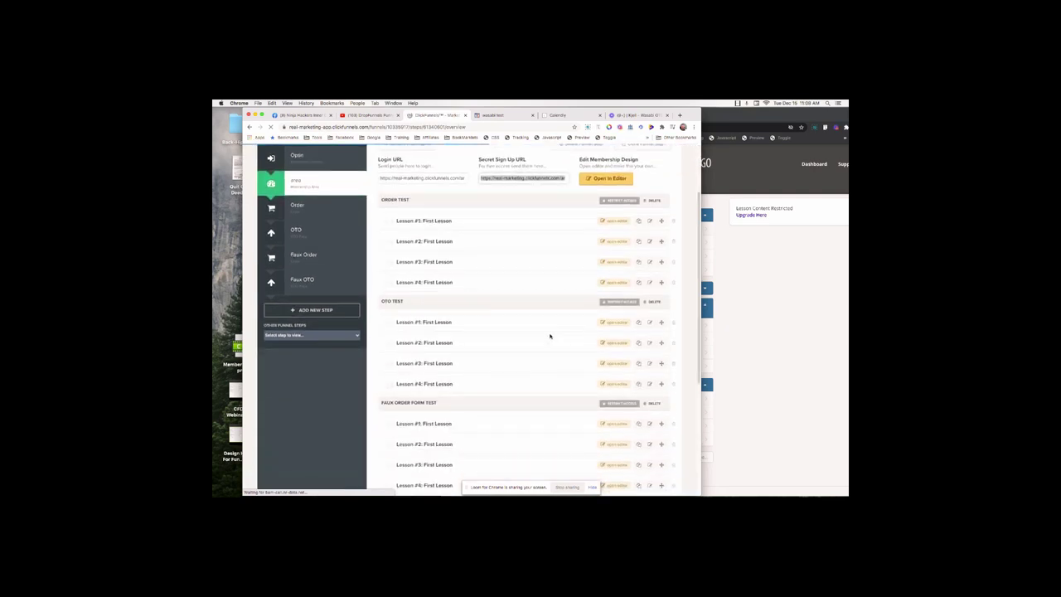
scroll(549, 335, down, 2)
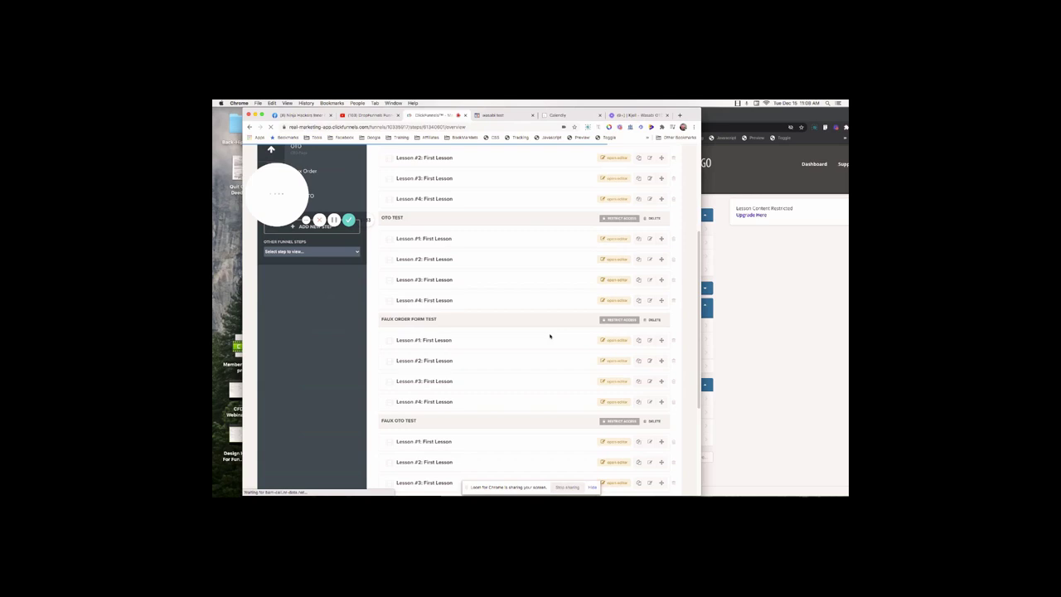
click(618, 319)
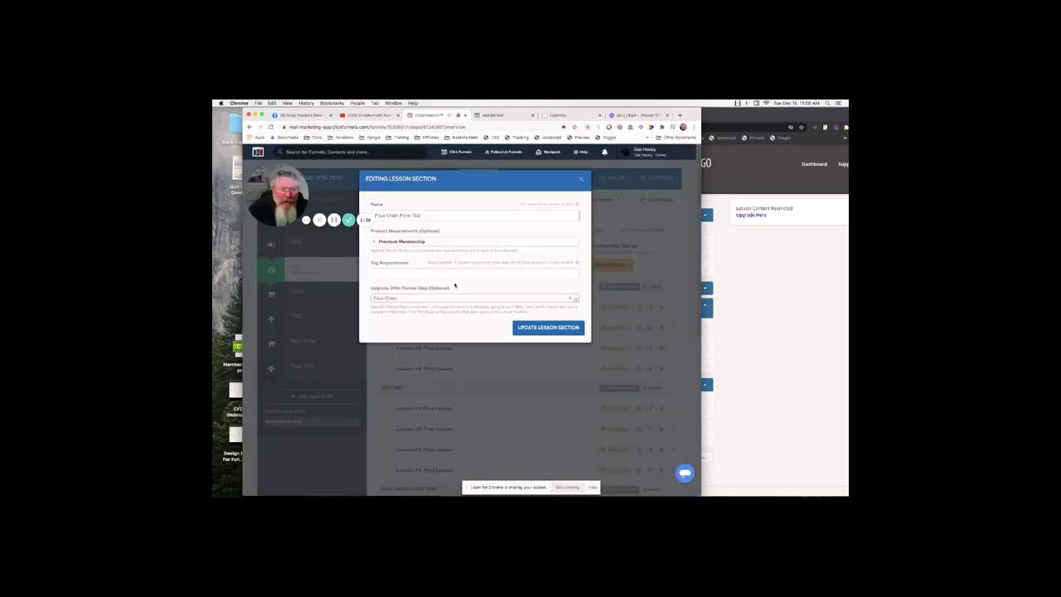
click(461, 299)
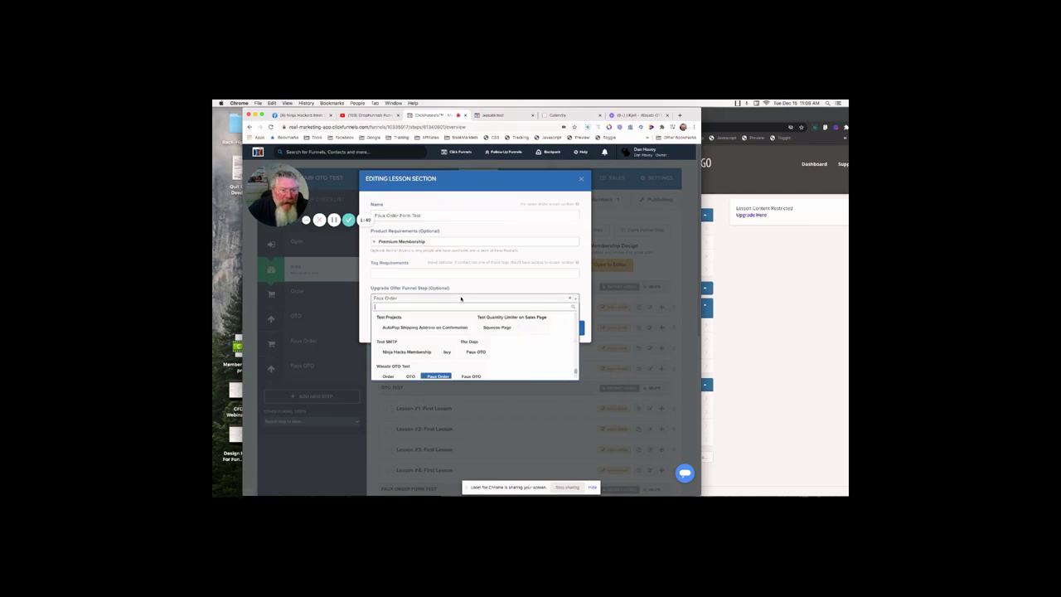
scroll(526, 344, down, 2)
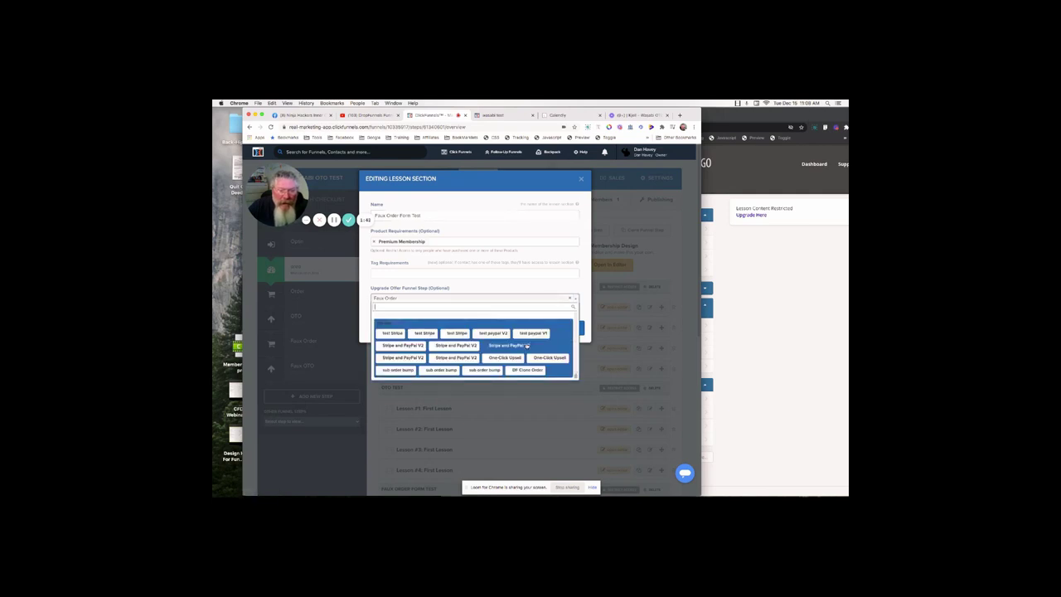
scroll(525, 346, up, 2)
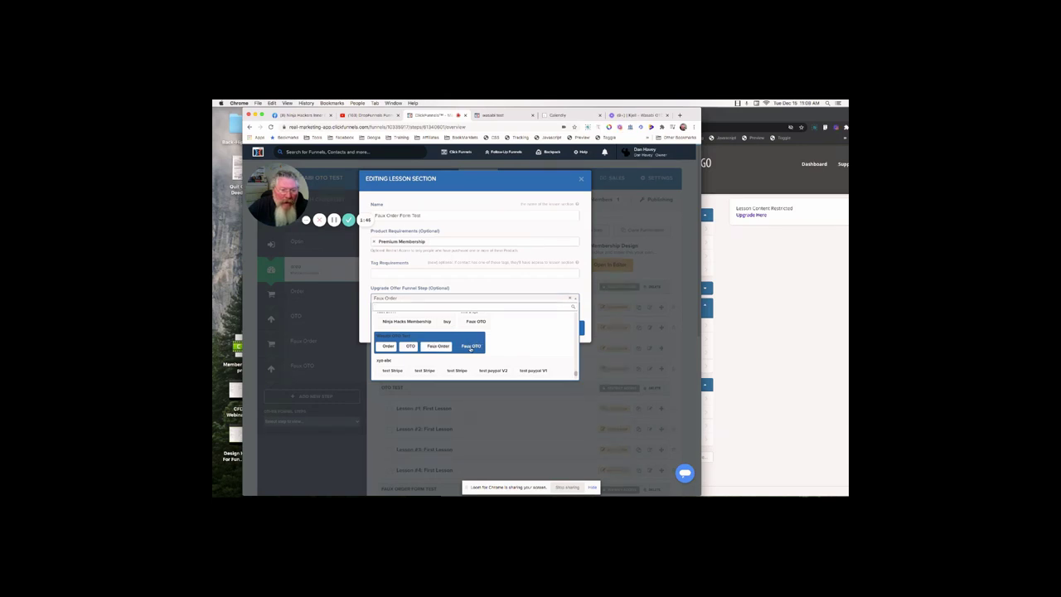
click(505, 288)
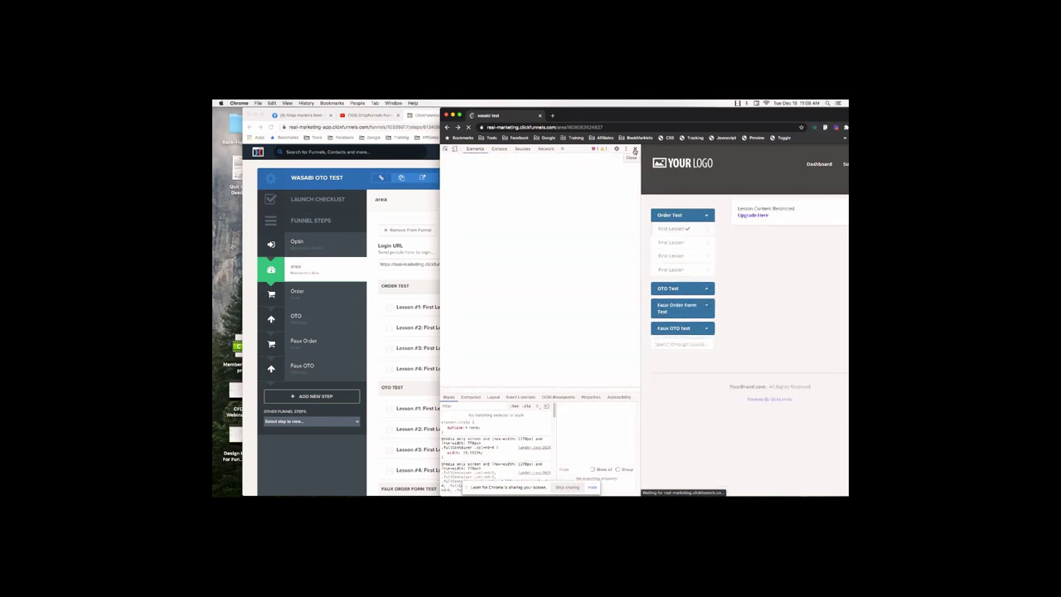
- Expand the Faux OTO, Faux Order Form and OTO sections; confirm a locked lesson's upgrade opens the Calendly booking page
click(634, 150)
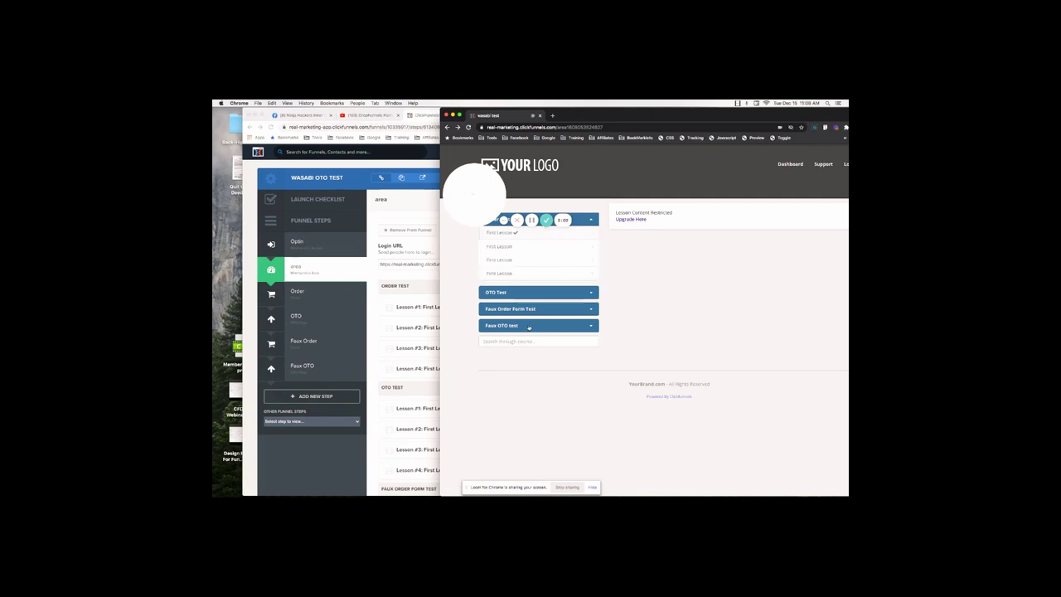
click(529, 326)
click(524, 308)
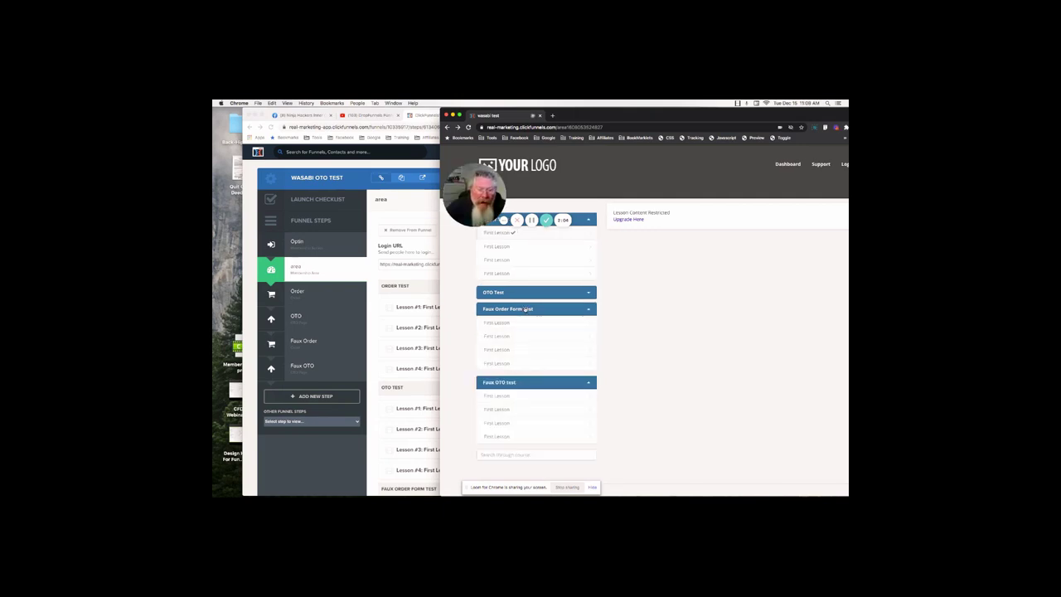
click(519, 292)
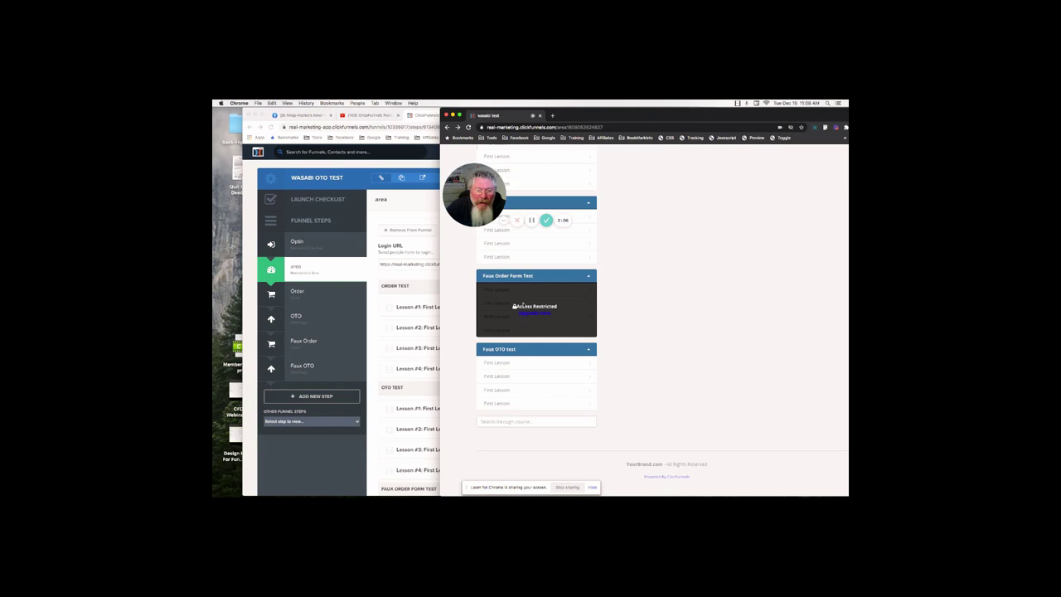
click(531, 314)
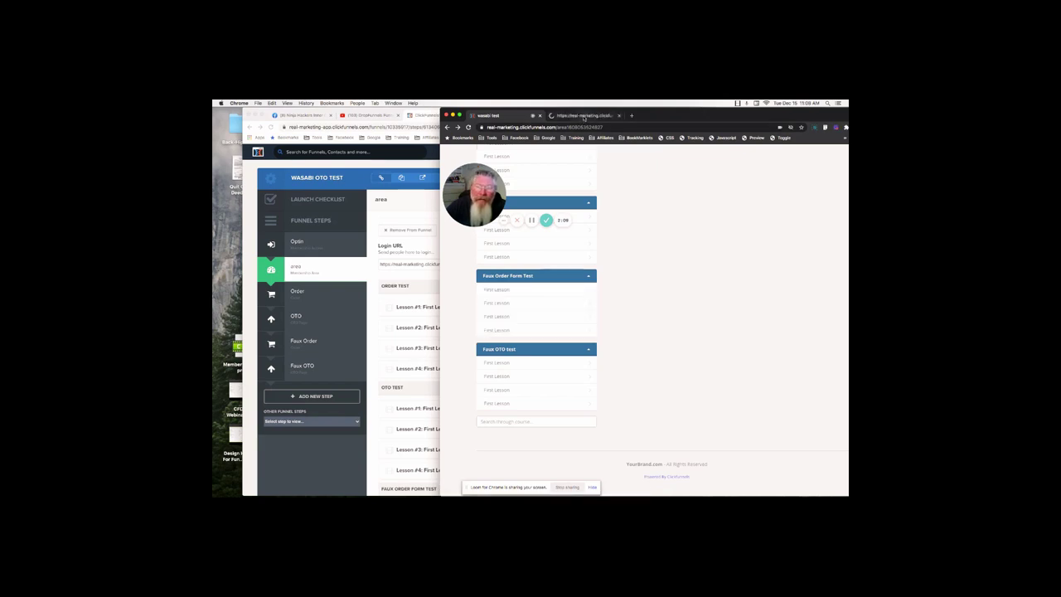
click(584, 116)
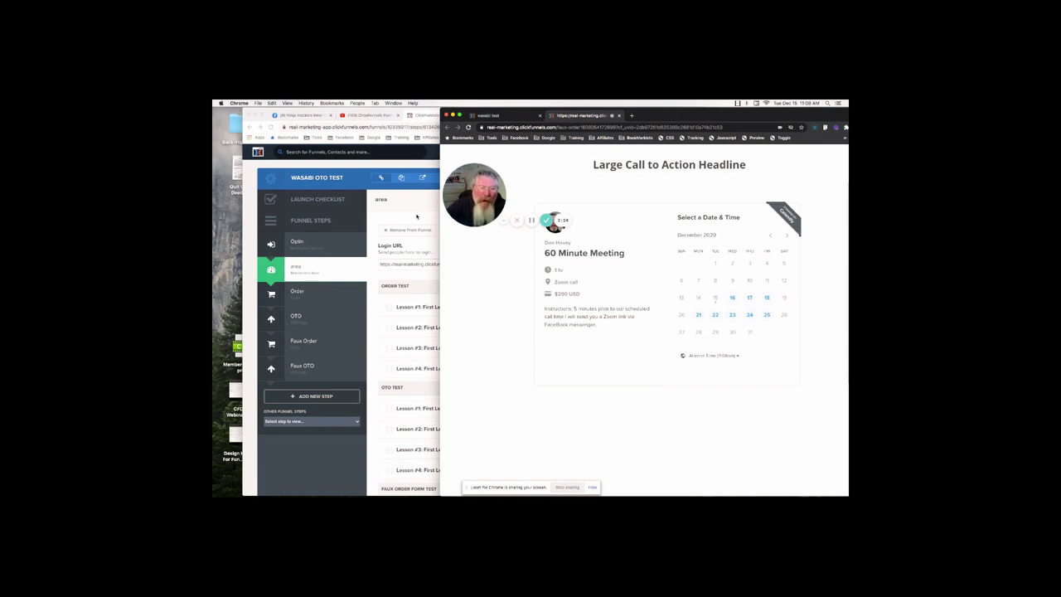
click(416, 216)
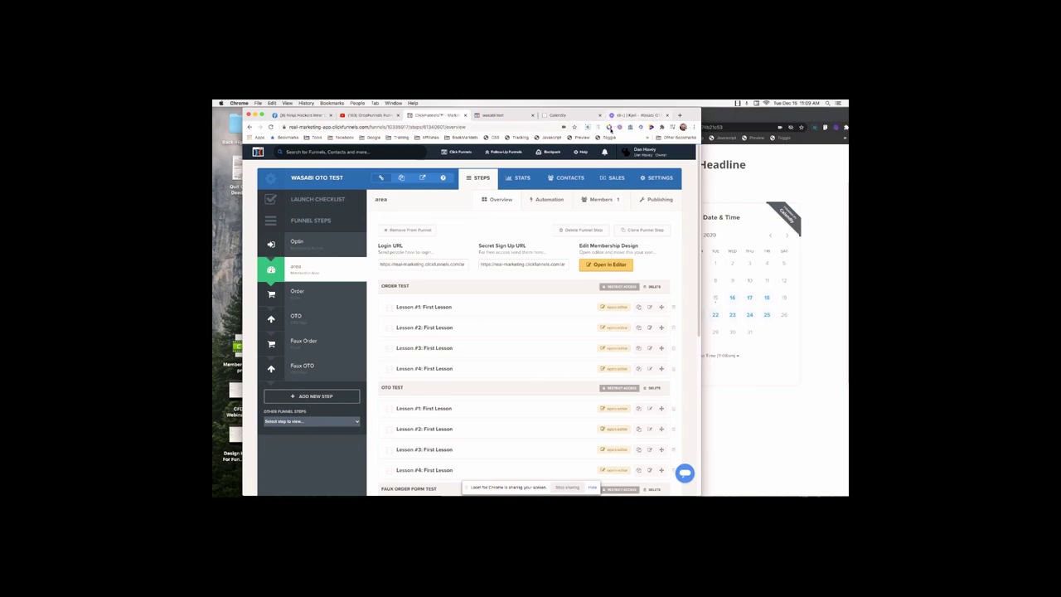